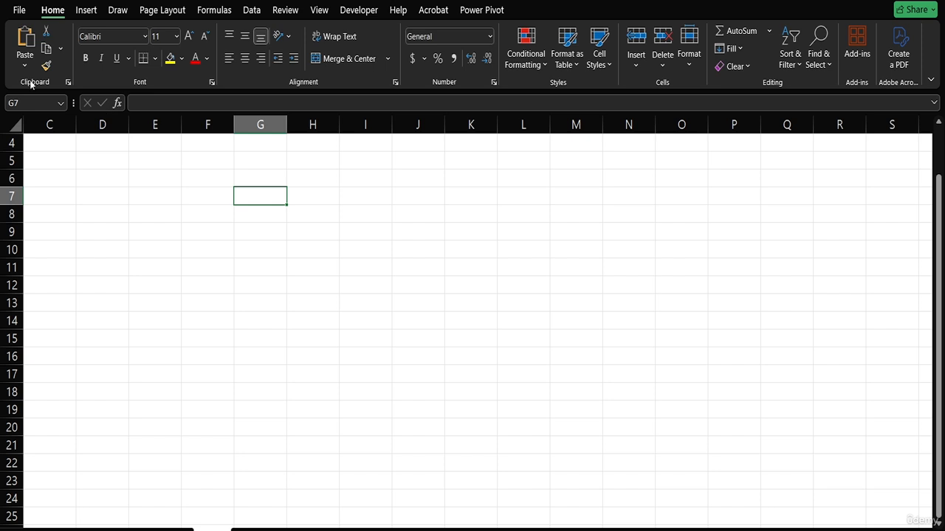
{"action": "left_click", "coordinate": [116, 103]}
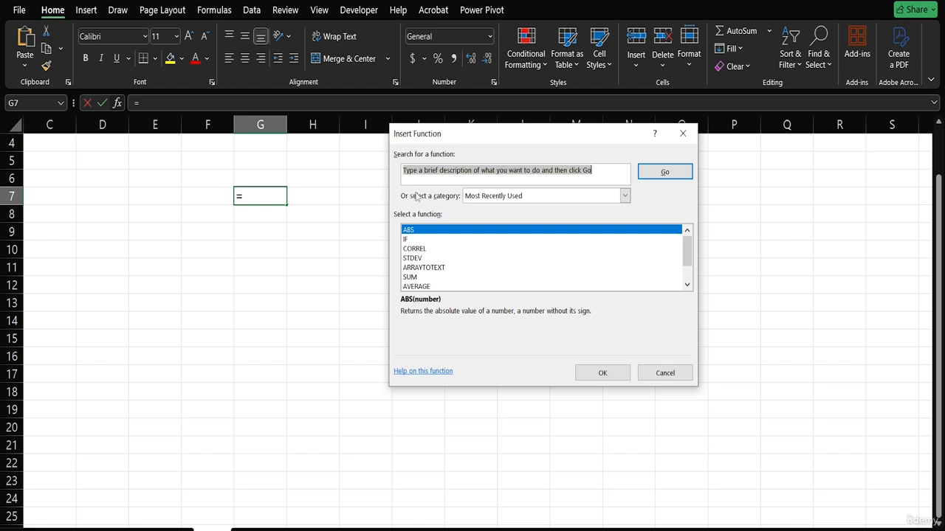
{"action": "left_click", "coordinate": [624, 195]}
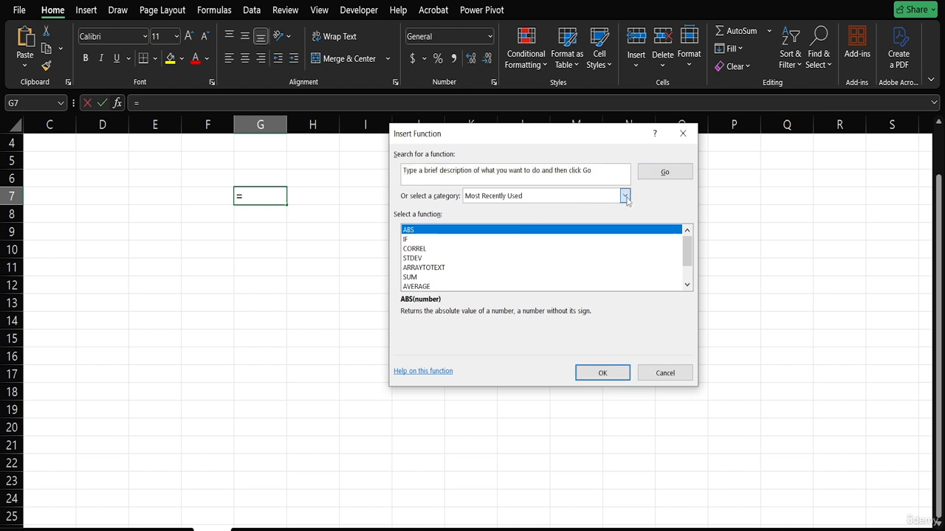
{"action": "left_click", "coordinate": [544, 218]}
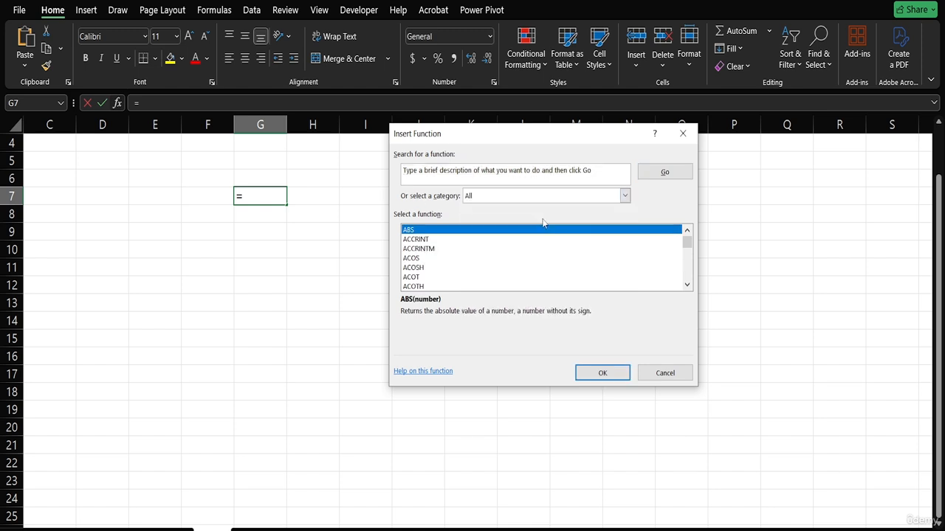
{"action": "left_click", "coordinate": [599, 373]}
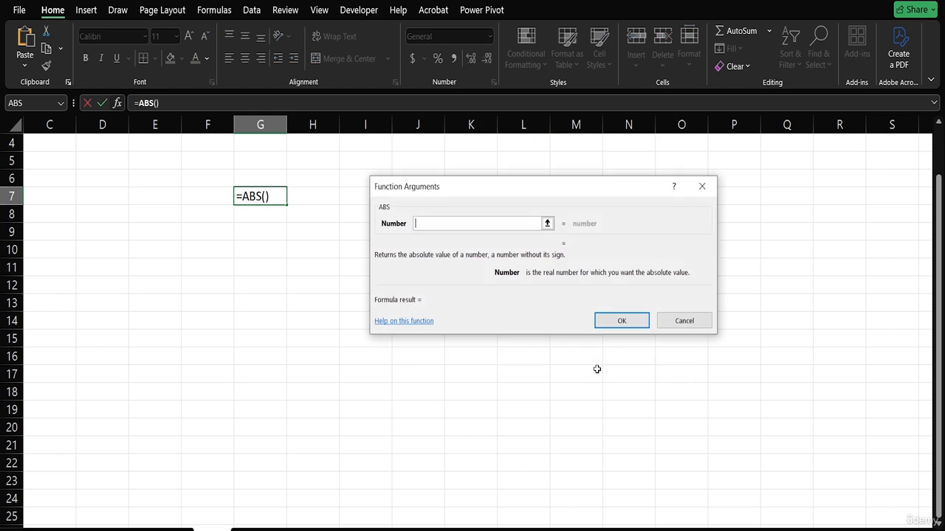
{"action": "left_click", "coordinate": [673, 326]}
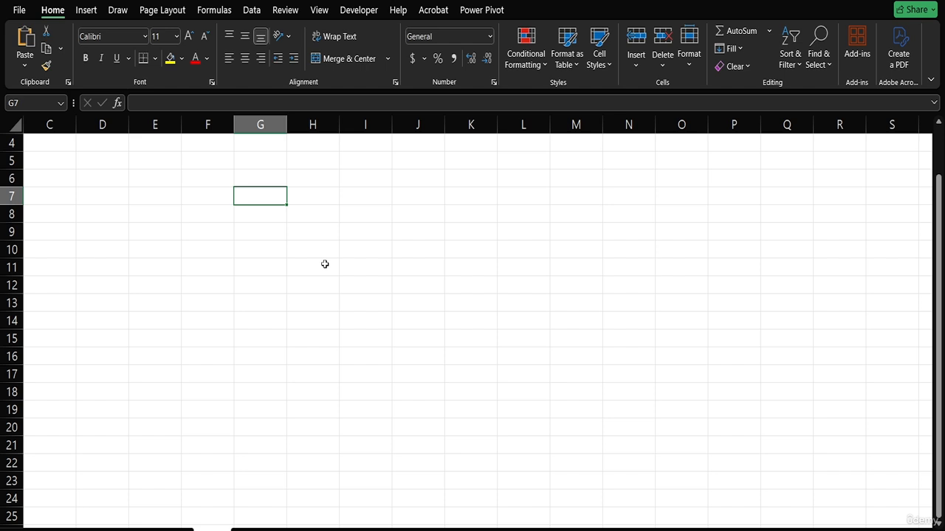
Enter the column headers TASK NAME, START DATE, END DATE and TIME LOGGED in cells D7 to G7
{"action": "key", "text": "Home"}
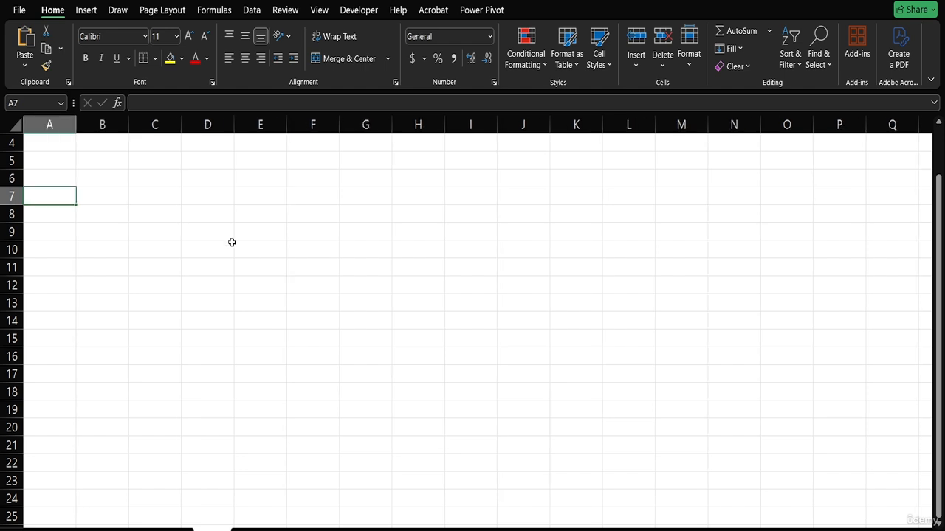
{"action": "left_click", "coordinate": [194, 199]}
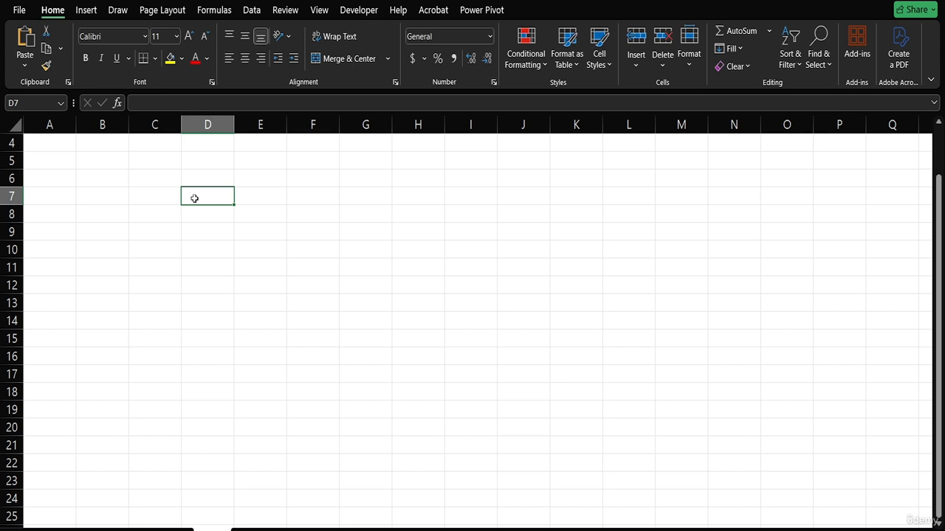
{"action": "type", "text": "TASK"}
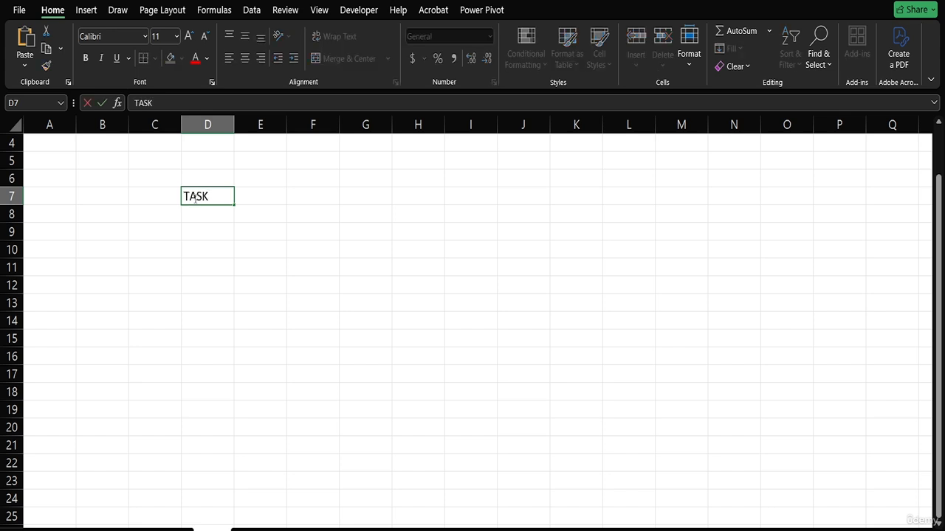
{"action": "type", "text": " NAME"}
{"action": "key", "text": "Tab"}
{"action": "type", "text": "STAR"}
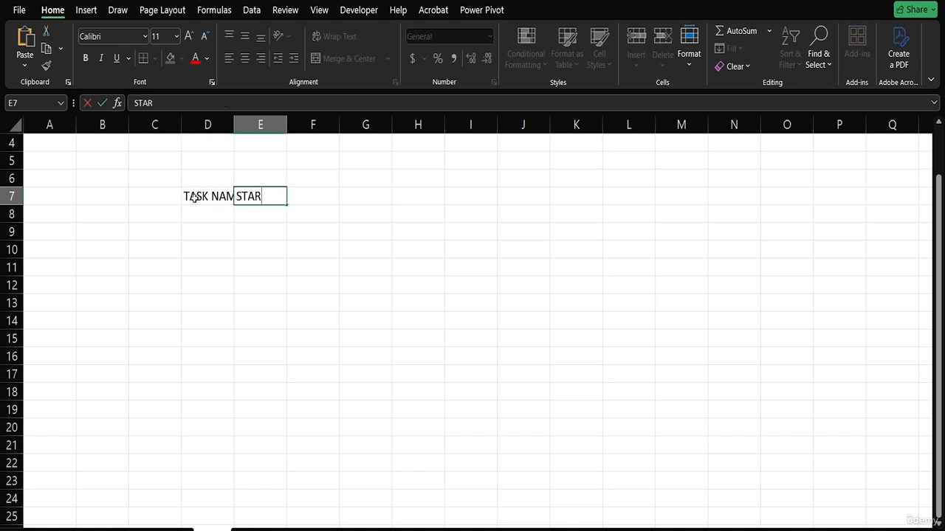
{"action": "type", "text": "T DATE"}
{"action": "key", "text": "Tab"}
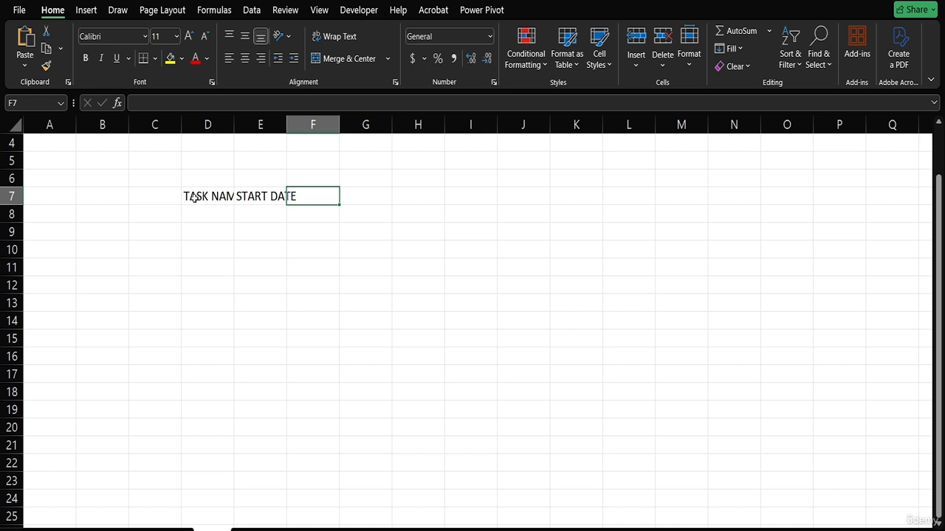
{"action": "type", "text": "END DAT"}
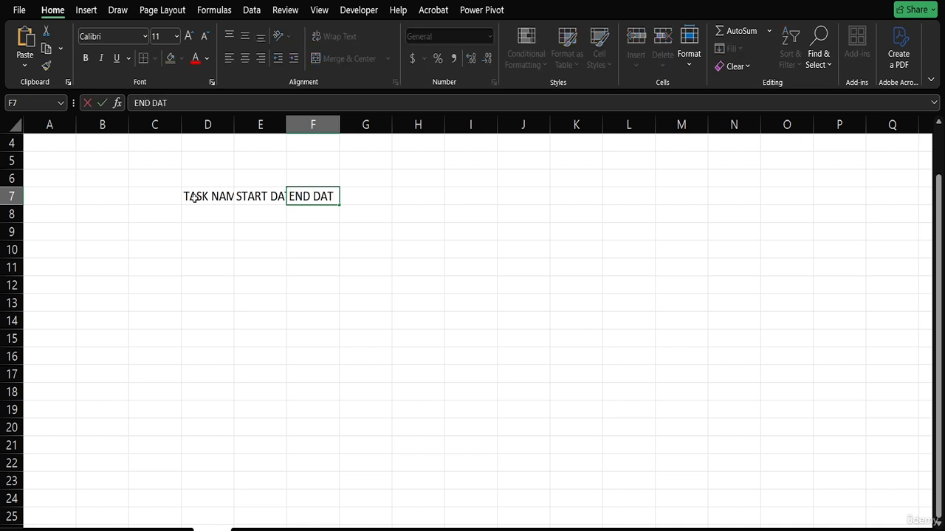
{"action": "type", "text": "E"}
{"action": "key", "text": "Tab"}
{"action": "type", "text": "TIM"}
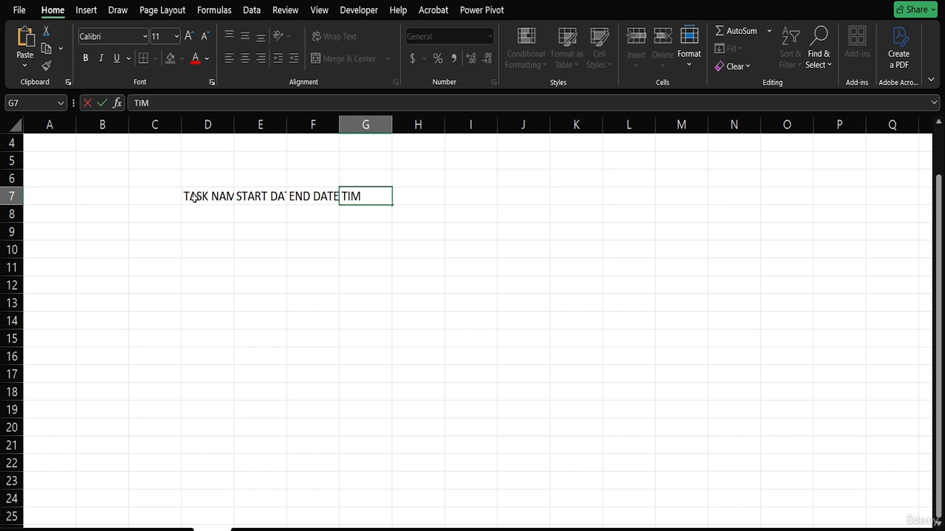
{"action": "type", "text": "E LOGGED"}
{"action": "key", "text": "Return"}
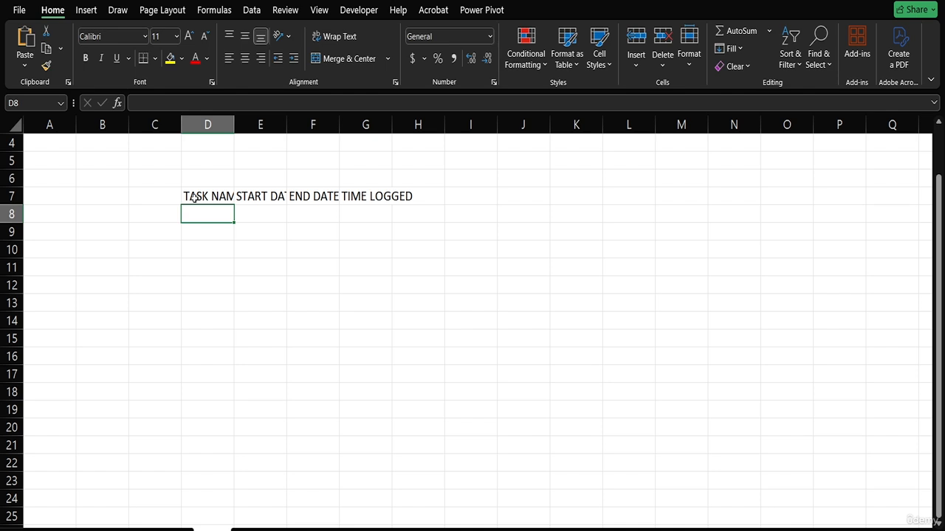
List the tasks REPORT WRITING, CLIENT MEETING and DATA CLEANUP under the task name header in D8 to D10
{"action": "type", "text": "REPORT"}
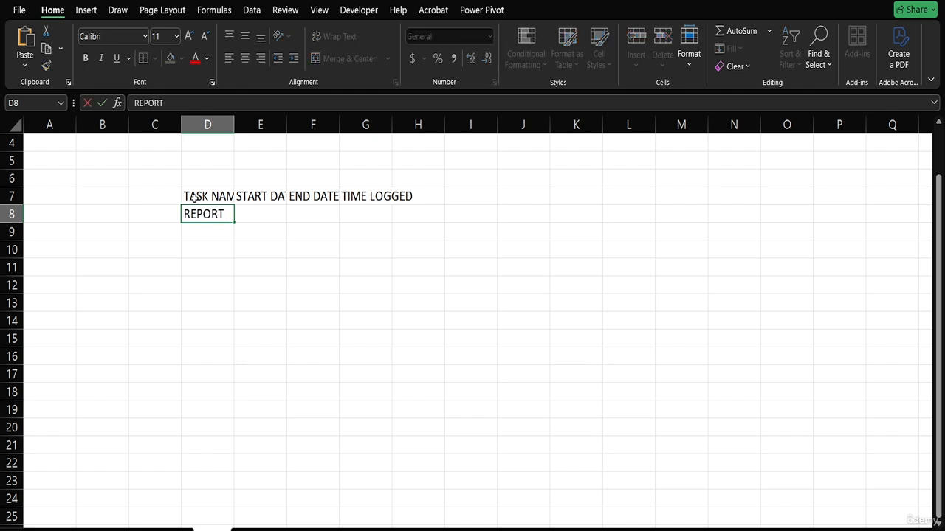
{"action": "type", "text": " WRITING"}
{"action": "key", "text": "Return"}
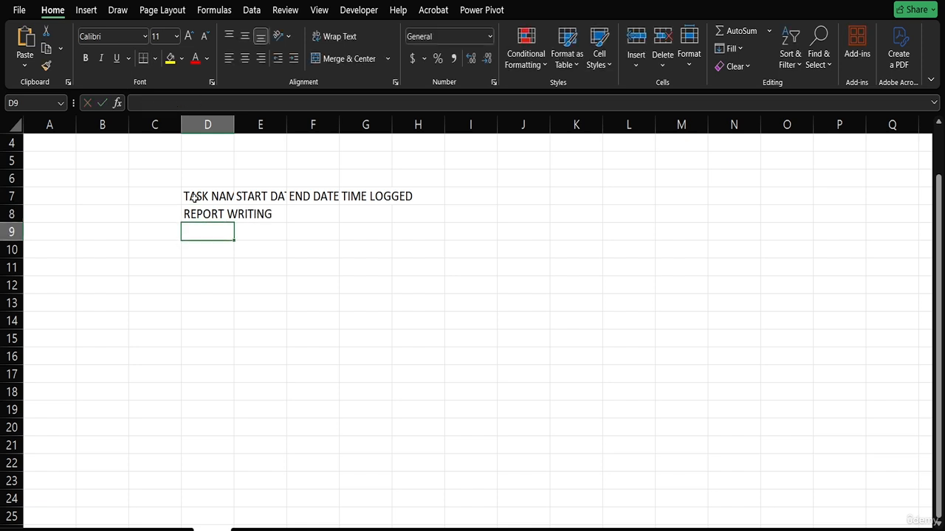
{"action": "type", "text": "CLIE"}
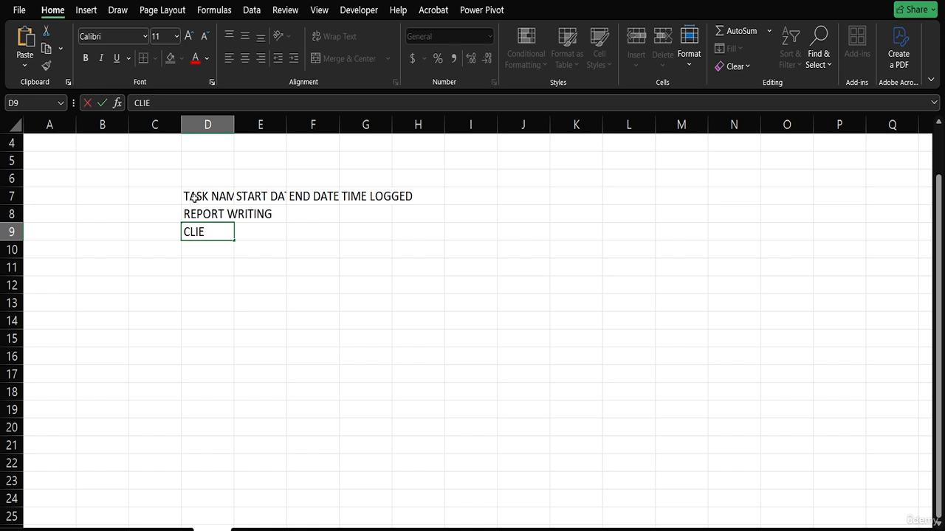
{"action": "type", "text": "NT MEETI"}
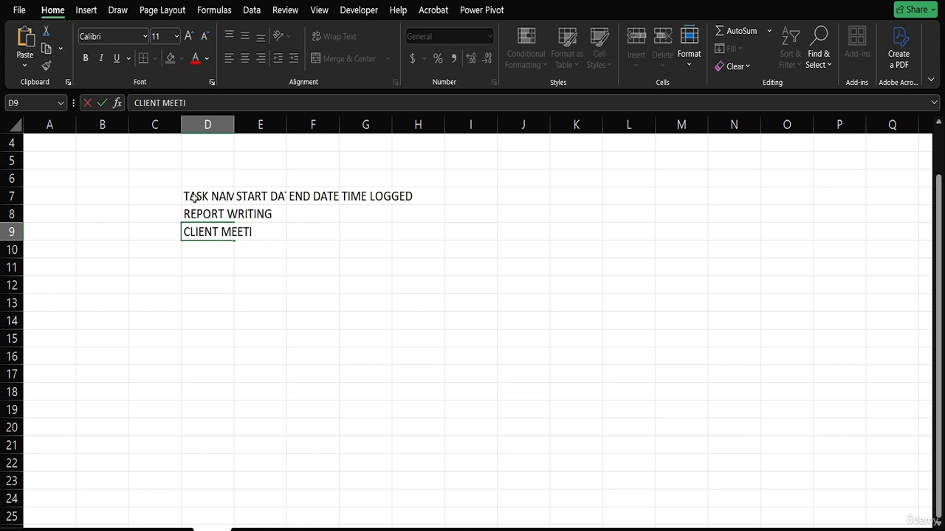
{"action": "type", "text": "NG"}
{"action": "key", "text": "Return"}
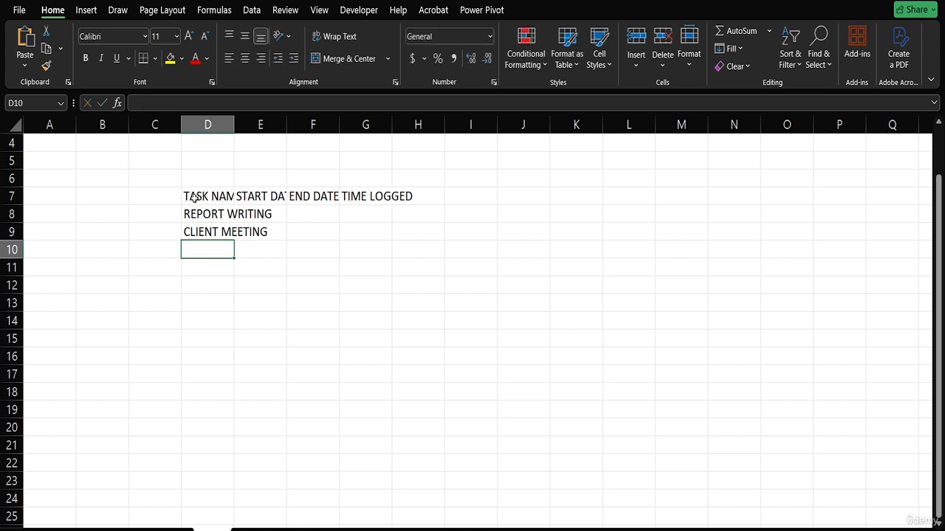
{"action": "type", "text": "DATA"}
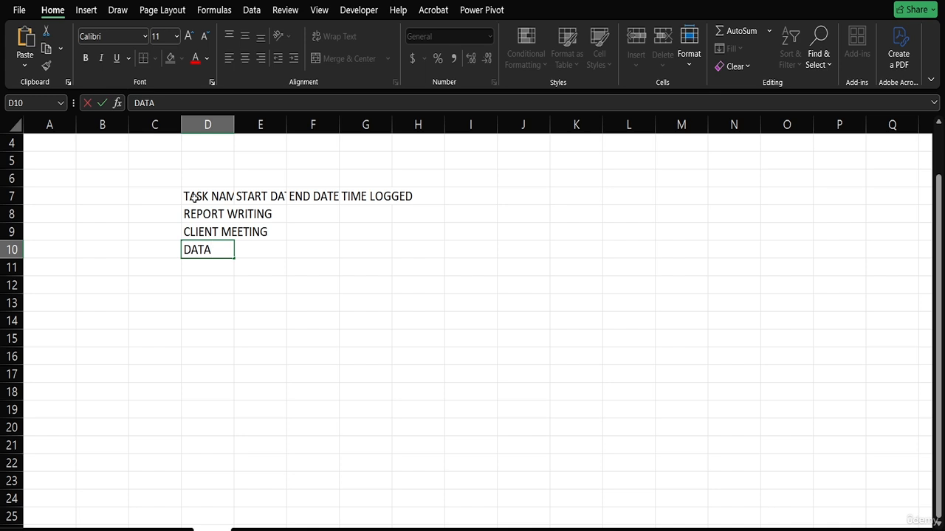
{"action": "type", "text": " CLEANUP"}
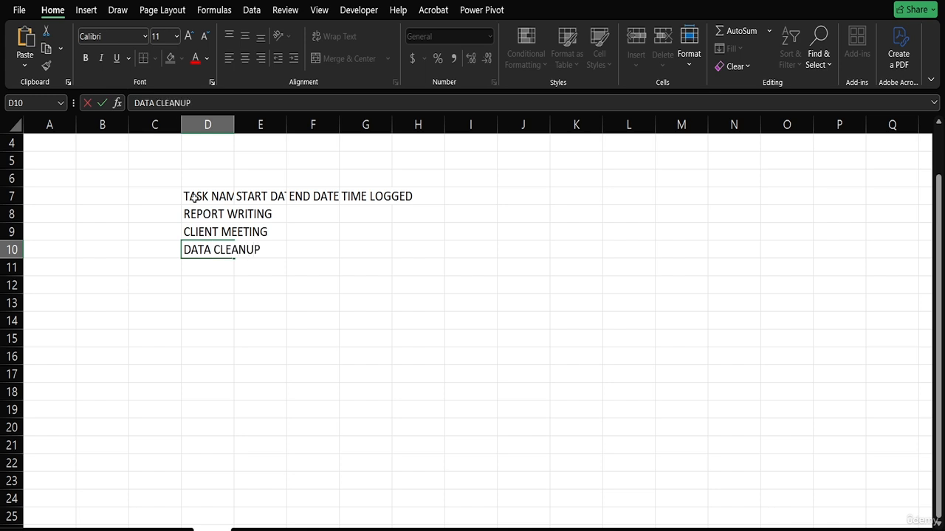
{"action": "key", "text": "Return"}
Enter 1/5/2024 in E8 as the start date of the report writing task
{"action": "left_click", "coordinate": [259, 224]}
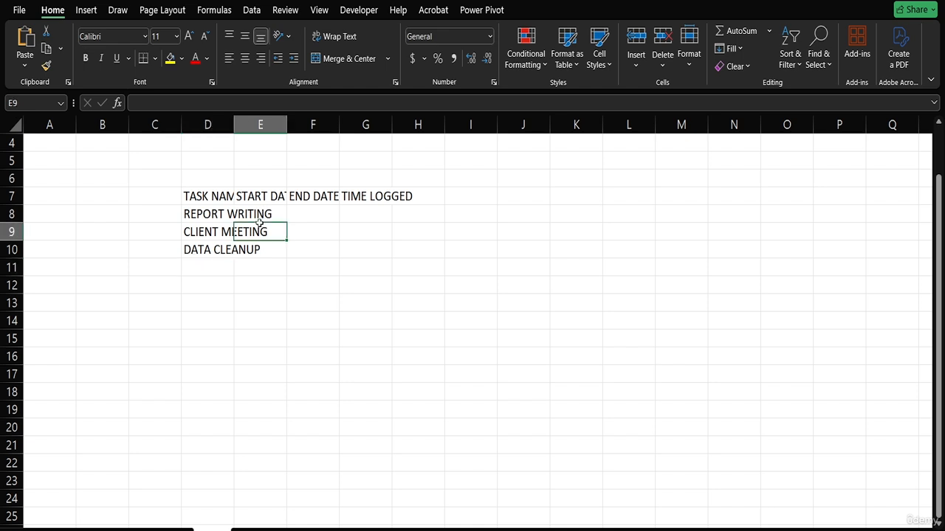
{"action": "left_click", "coordinate": [256, 214]}
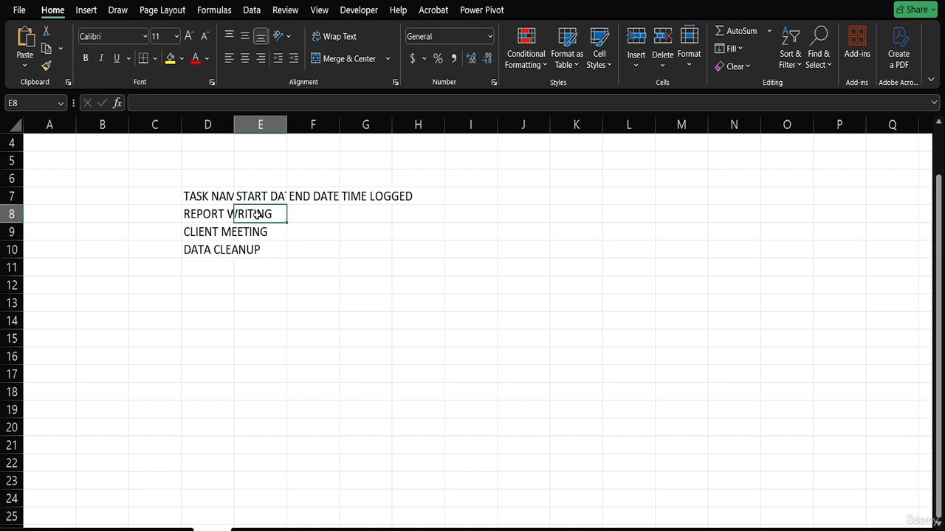
{"action": "double_click", "coordinate": [256, 214]}
{"action": "type", "text": "2"}
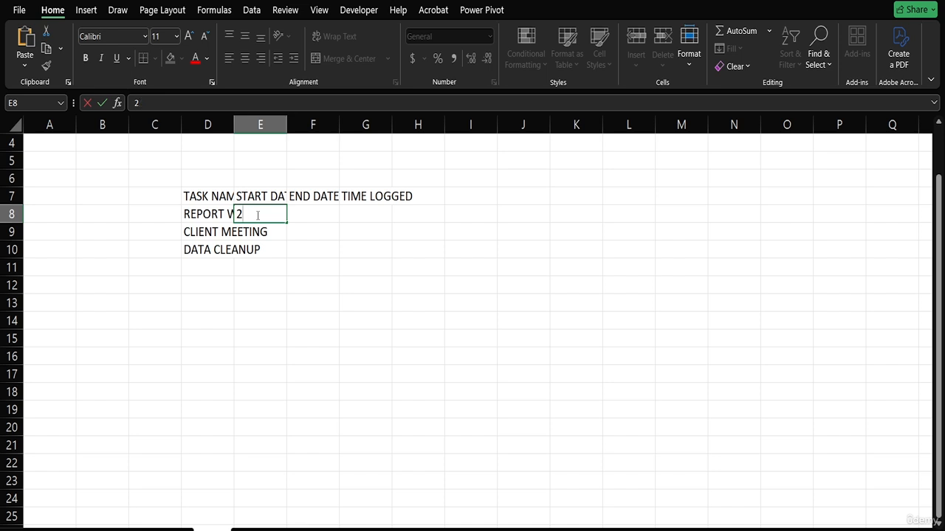
{"action": "type", "text": "1/5/"}
{"action": "key", "text": "BackSpace"}
{"action": "key", "text": "BackSpace"}
{"action": "key", "text": "BackSpace"}
{"action": "key", "text": "BackSpace"}
{"action": "key", "text": "BackSpace"}
{"action": "type", "text": "1/5/2024"}
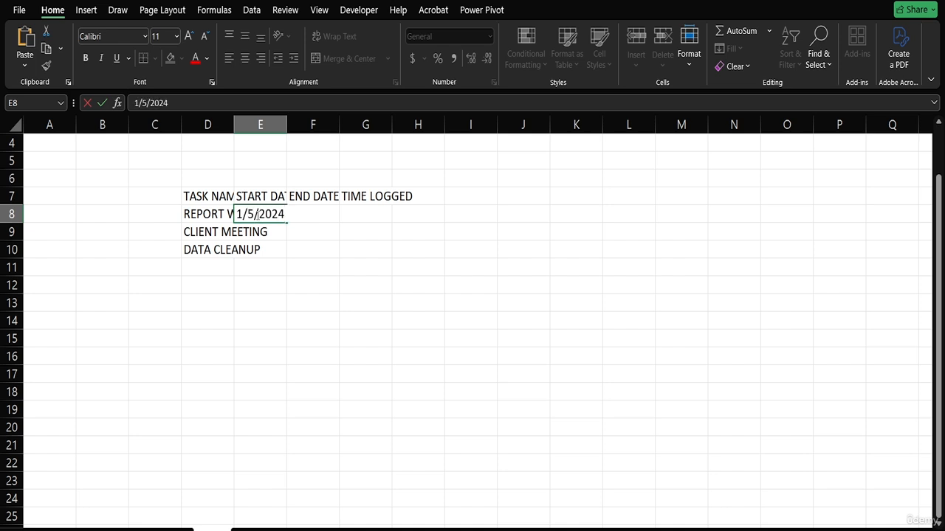
{"action": "key", "text": "Return"}
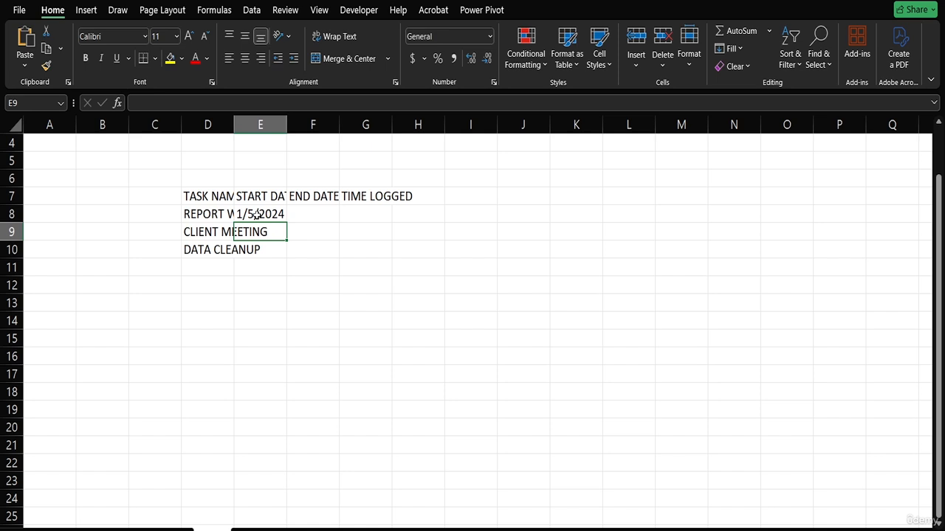
Enter the start dates 3/5/2024 for the client meeting in E9 and 2/5/2024 for the data cleanup in E10
{"action": "type", "text": "3/"}
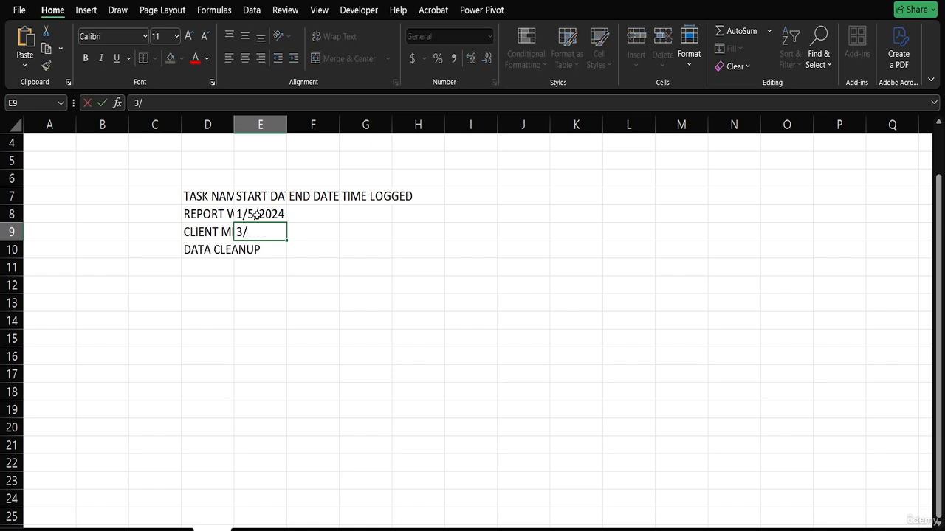
{"action": "type", "text": "5/2024"}
{"action": "key", "text": "Return"}
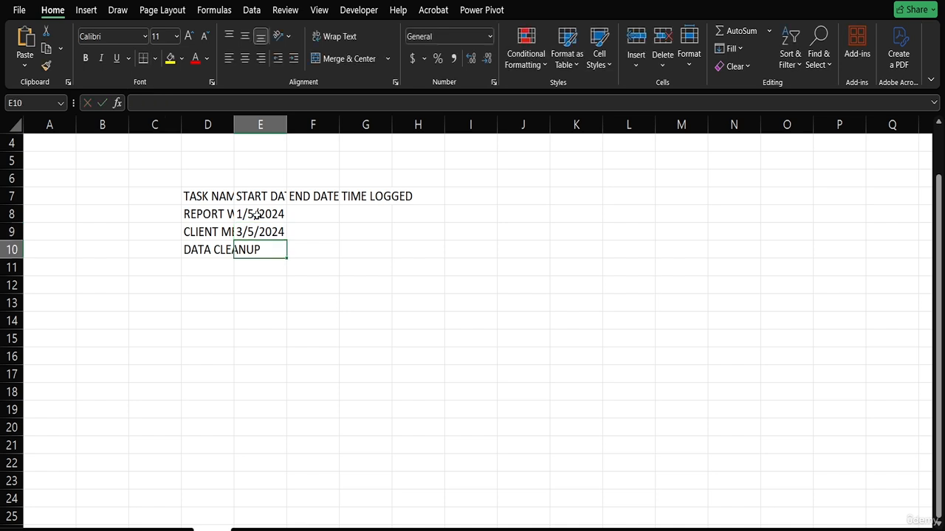
{"action": "type", "text": "2/5/"}
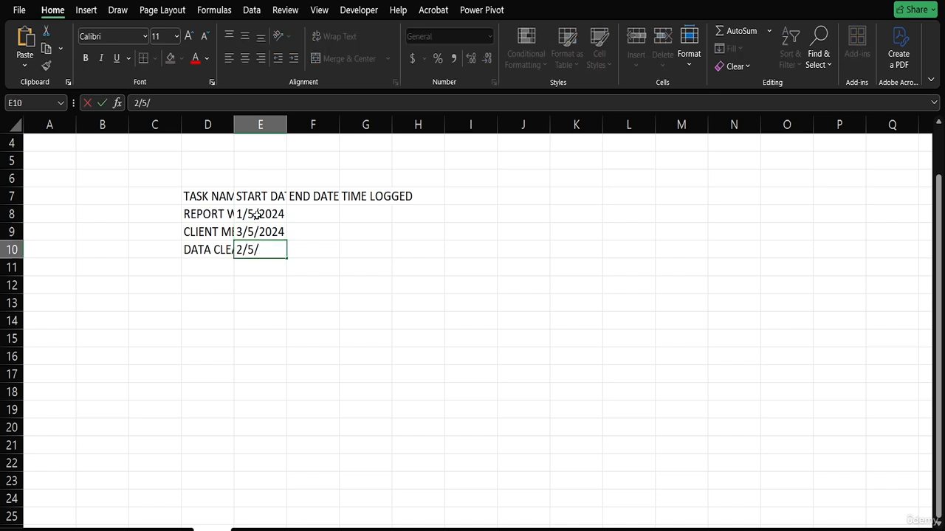
{"action": "type", "text": "2025"}
{"action": "key", "text": "BackSpace"}
{"action": "type", "text": "4"}
{"action": "key", "text": "Return"}
Fill the end dates in F8 to F10 with 5/5/2024, 3/5/2024 and 4/5/2024
{"action": "left_click", "coordinate": [316, 212]}
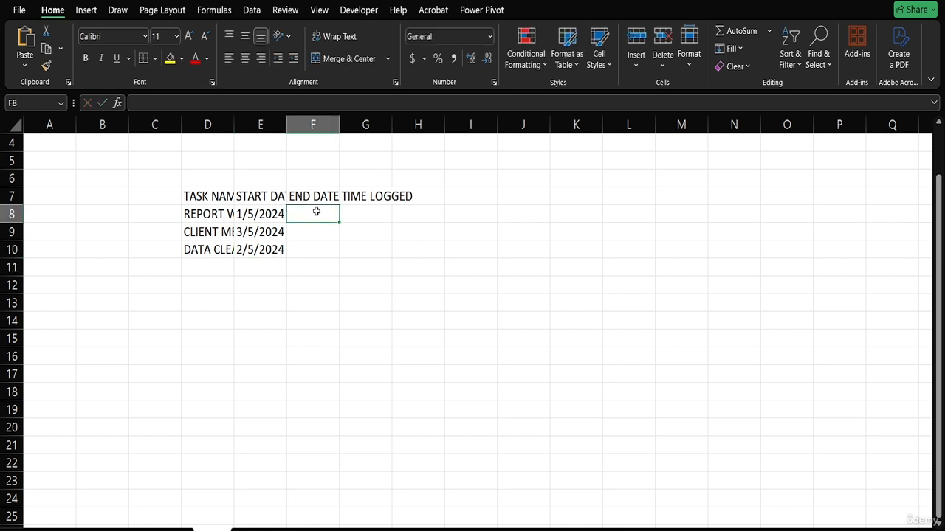
{"action": "type", "text": "5/5"}
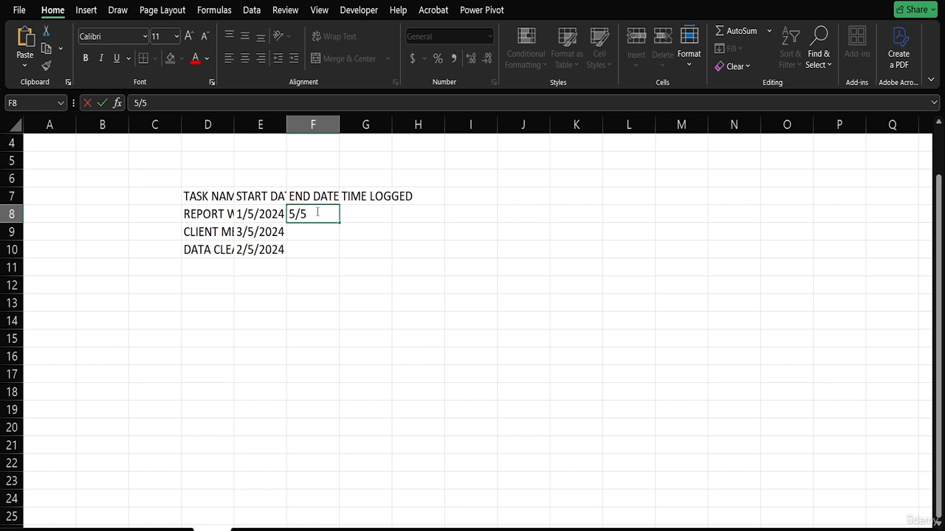
{"action": "type", "text": "/2024"}
{"action": "key", "text": "Return"}
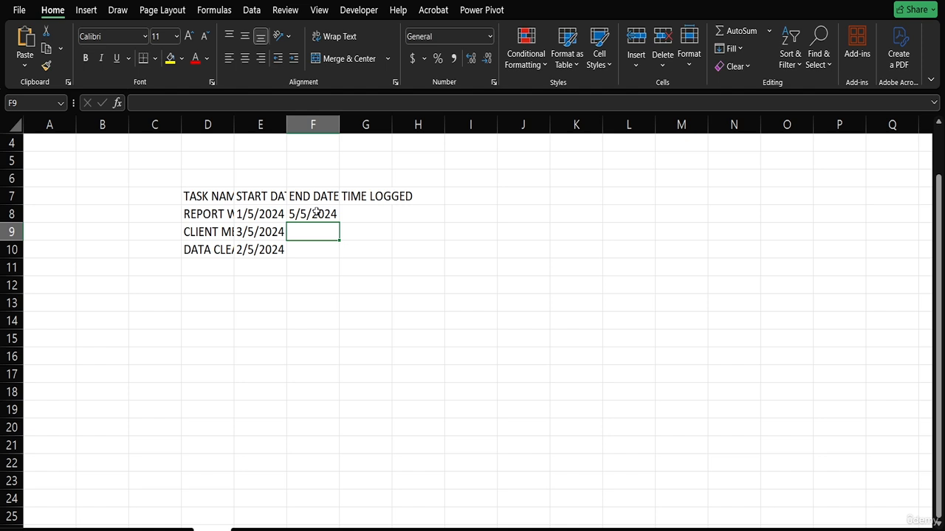
{"action": "type", "text": "3/"}
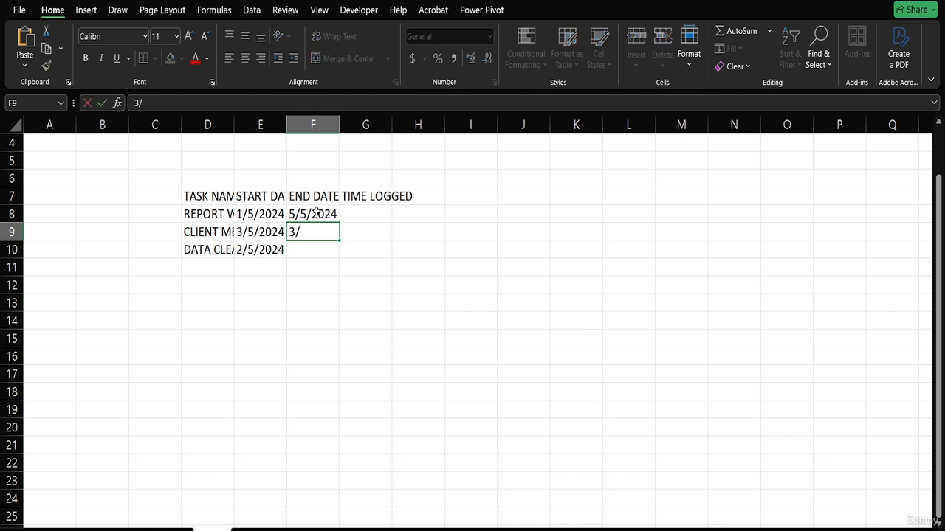
{"action": "type", "text": "5/2024"}
{"action": "key", "text": "Return"}
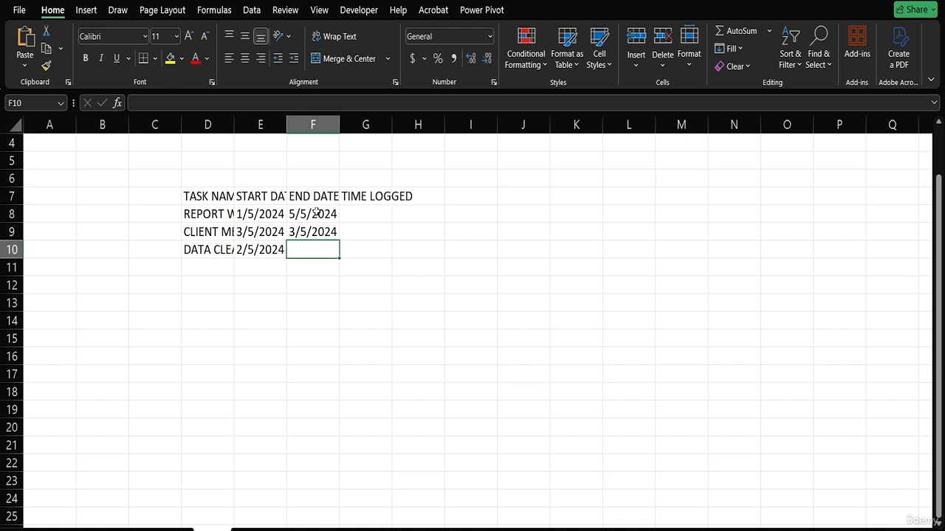
{"action": "type", "text": "4/"}
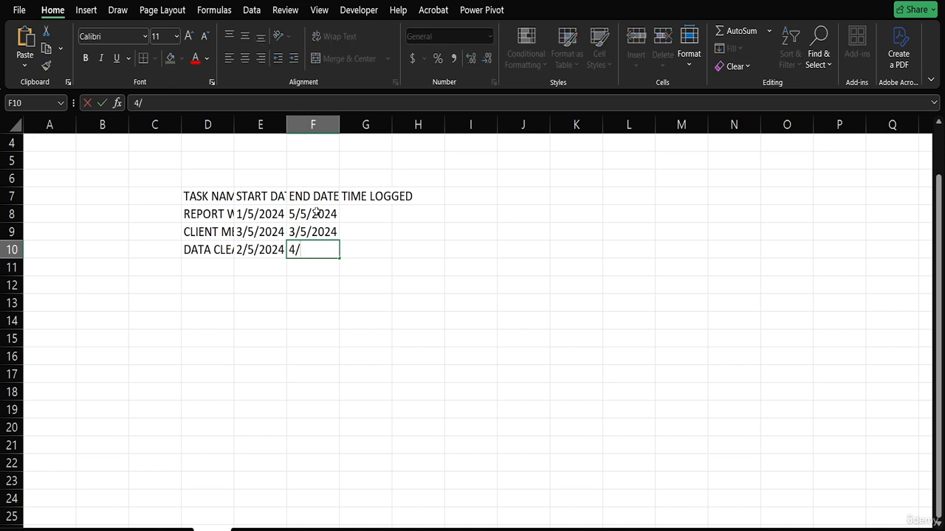
{"action": "type", "text": "5/2024"}
{"action": "key", "text": "Return"}
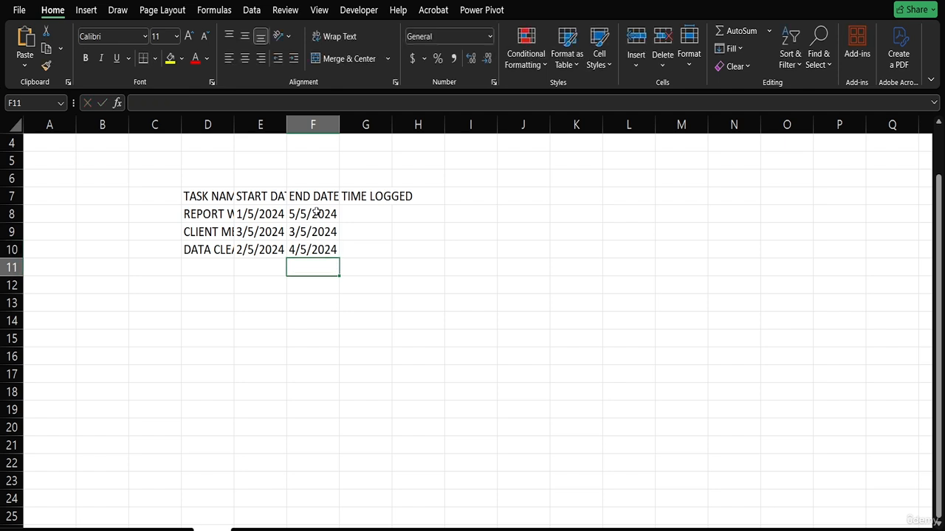
Fill the time logged column in G8 to G10 with 8:30, 1:15 and 4:45
{"action": "left_click", "coordinate": [369, 215]}
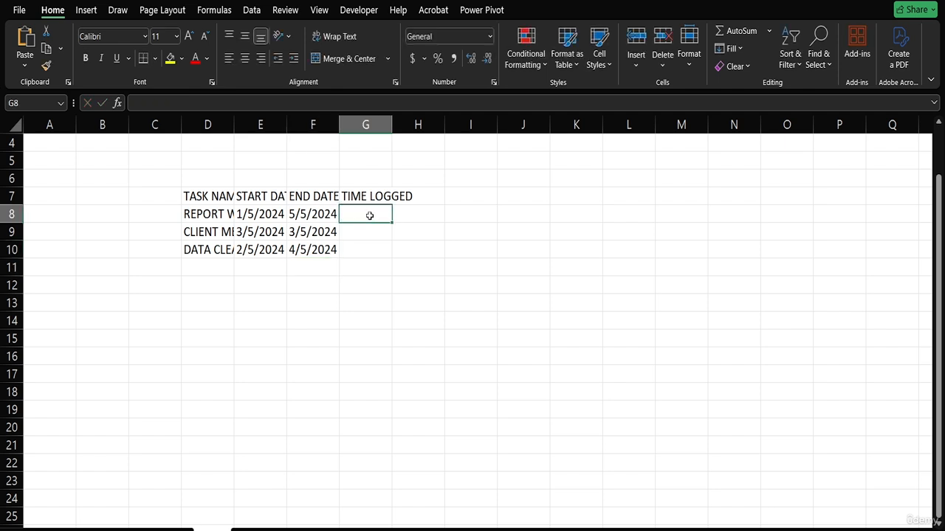
{"action": "type", "text": "8"}
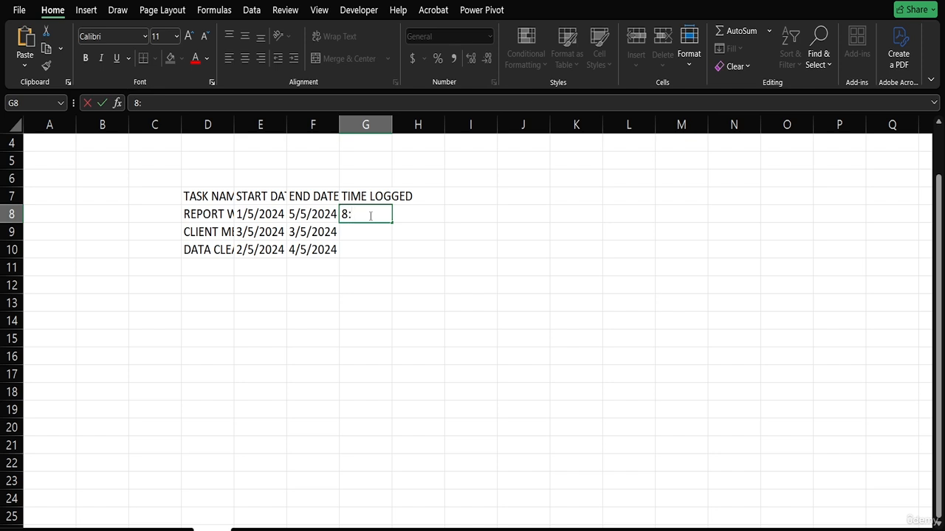
{"action": "type", "text": ":30"}
{"action": "key", "text": "ctrl+Return"}
{"action": "key", "text": "Return"}
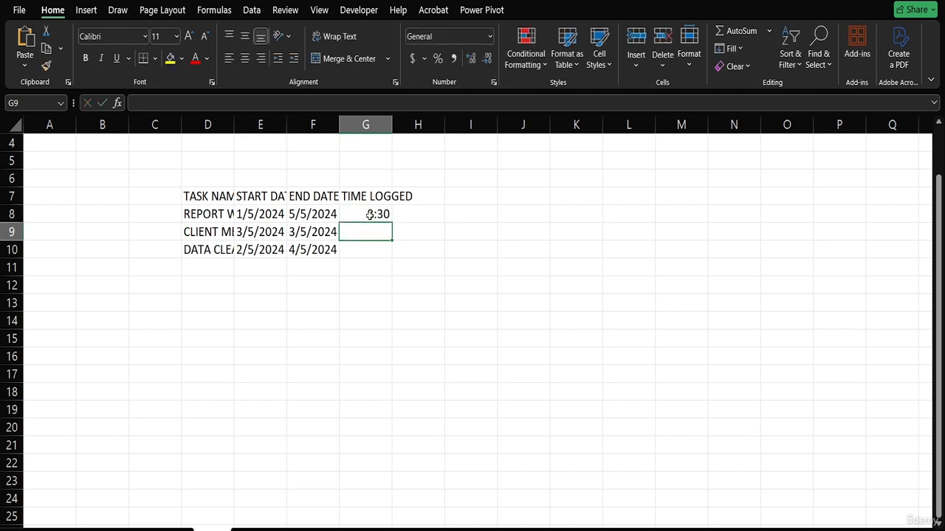
{"action": "type", "text": "1\""}
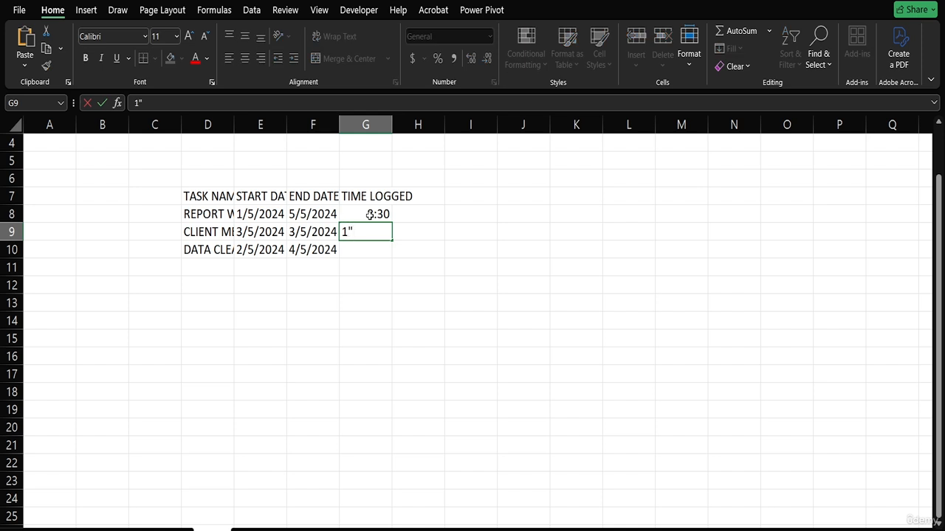
{"action": "key", "text": "BackSpace"}
{"action": "type", "text": ":15"}
{"action": "key", "text": "Return"}
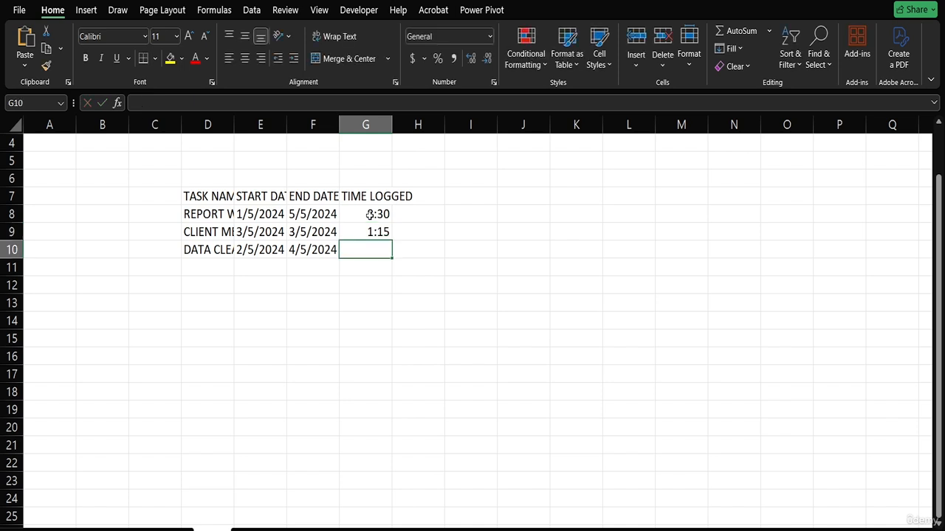
{"action": "type", "text": "4:"}
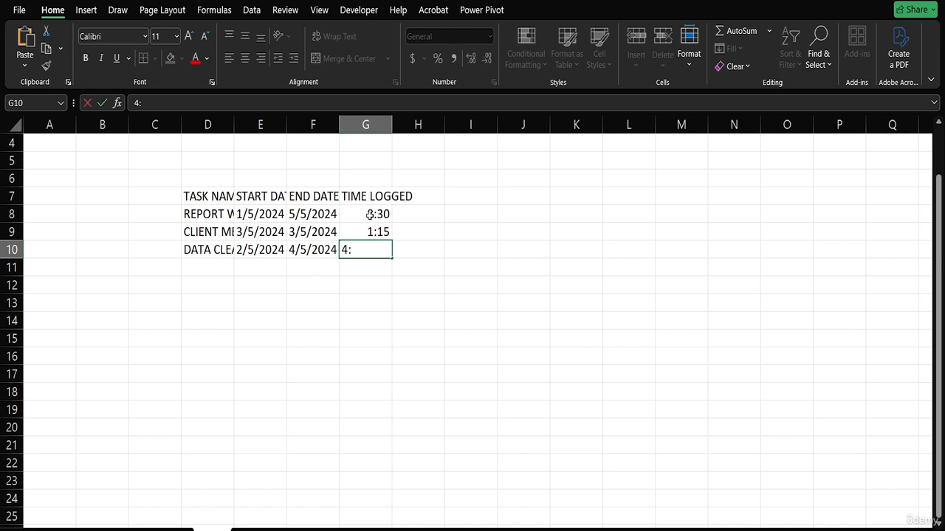
{"action": "type", "text": "45"}
{"action": "key", "text": "Return"}
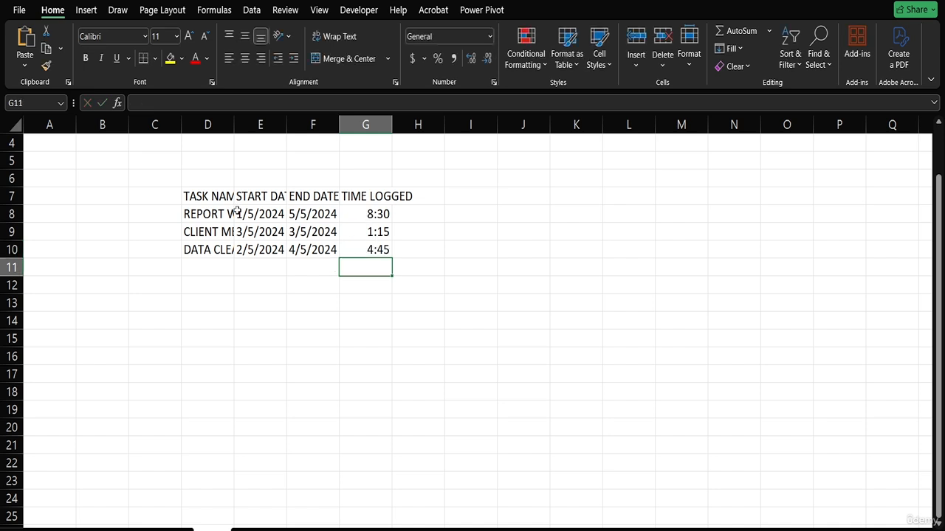
Convert the task data in D7:G10 into a table with headers
{"action": "left_click_drag", "start_coordinate": [189, 196], "coordinate": [369, 244]}
{"action": "key", "text": "ctrl+t"}
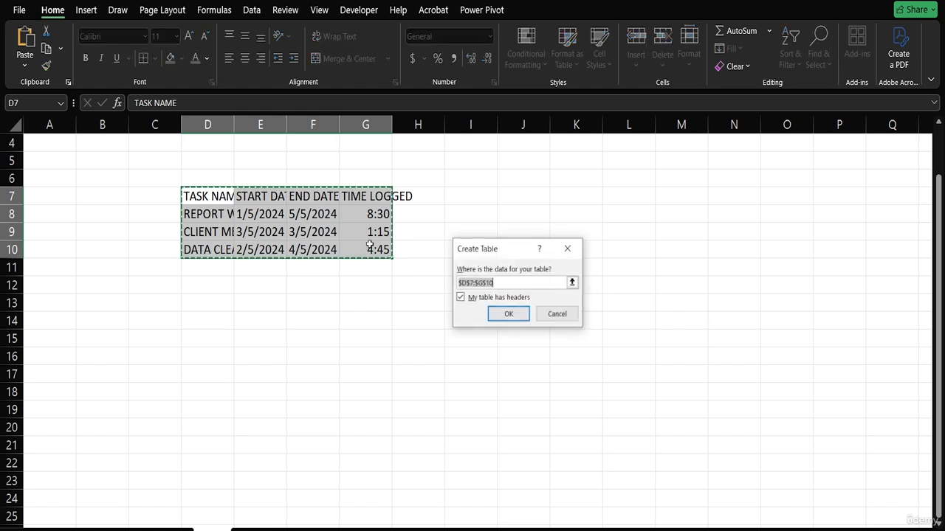
{"action": "key", "text": "Return"}
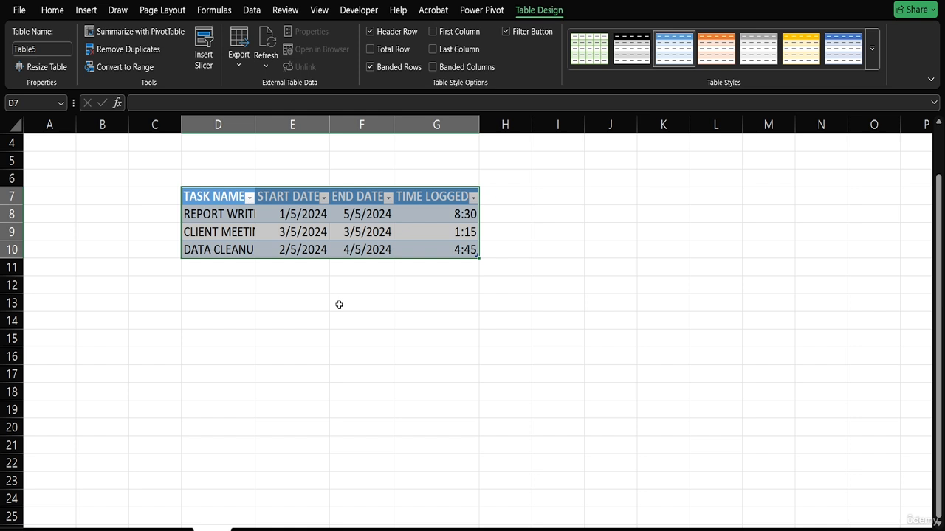
Label J7 as TODAY and enter the formula =TODAY() in J8 beneath it
{"action": "scroll", "coordinate": [338, 305], "scroll_direction": "right", "scroll_amount": 2}
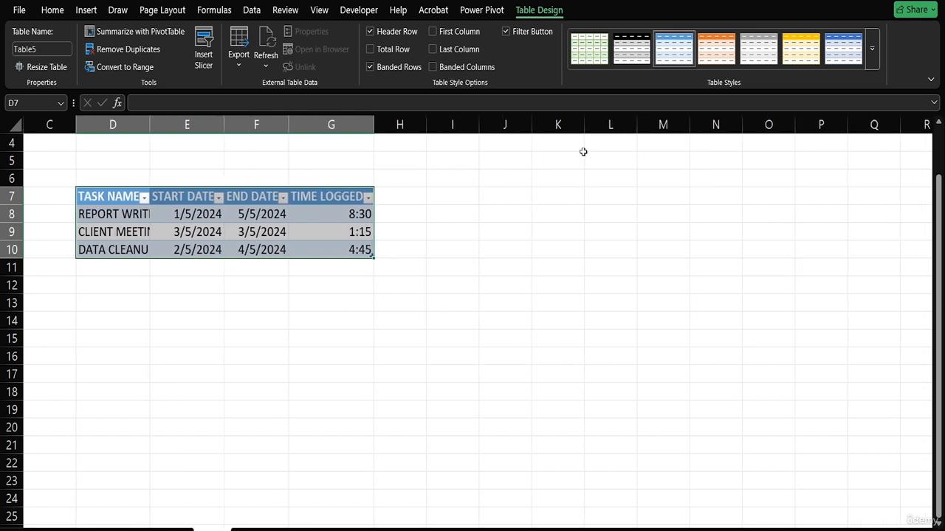
{"action": "left_click", "coordinate": [494, 196]}
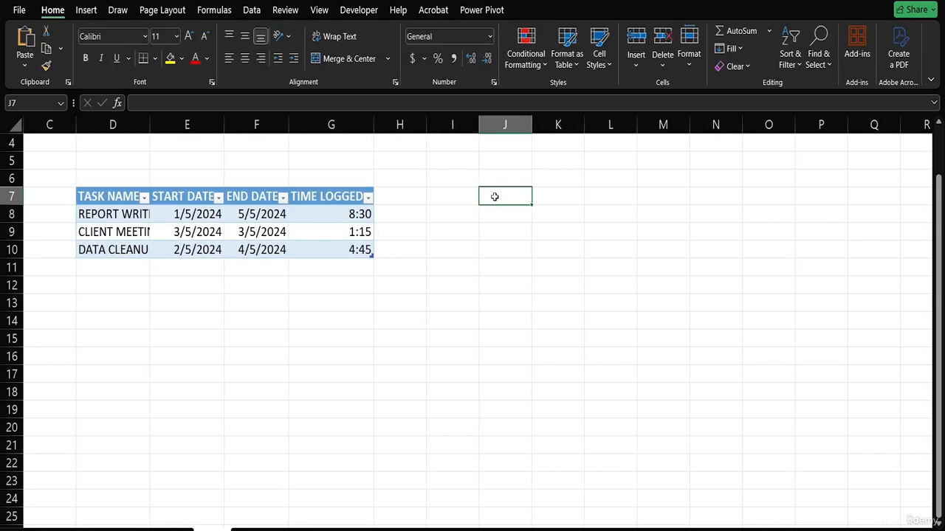
{"action": "type", "text": "TODAY"}
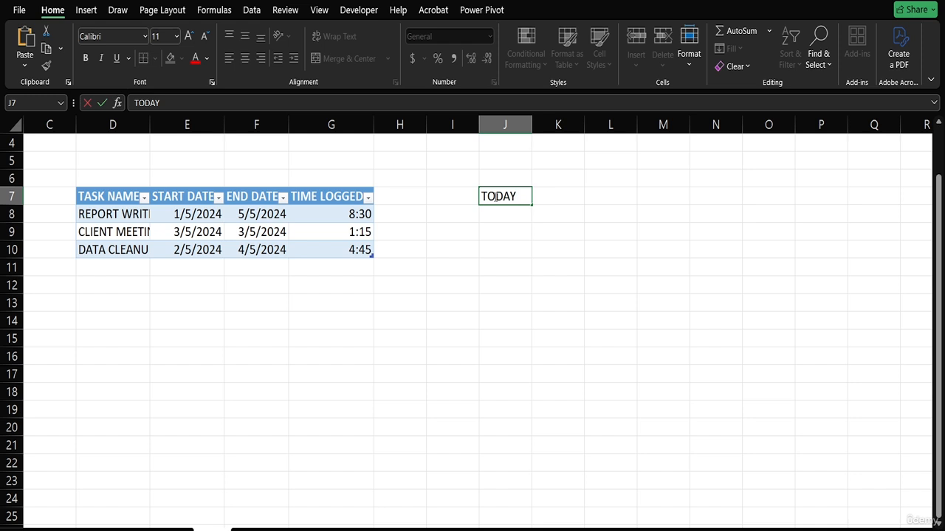
{"action": "key", "text": "Return"}
{"action": "type", "text": "="}
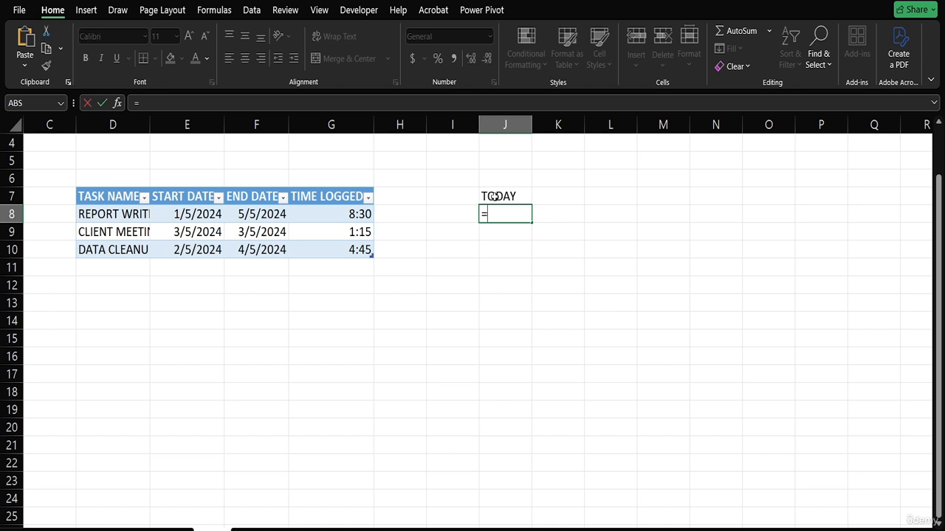
{"action": "type", "text": "TODAY()"}
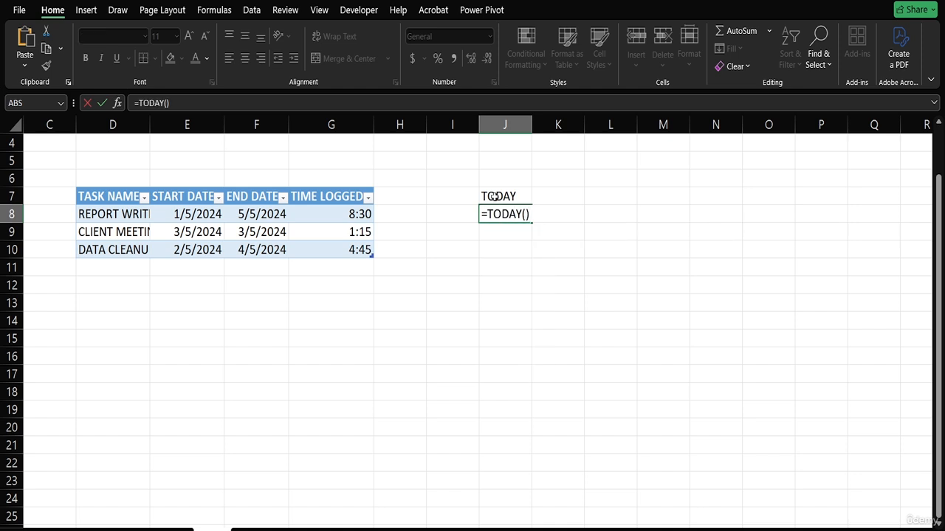
{"action": "key", "text": "Return"}
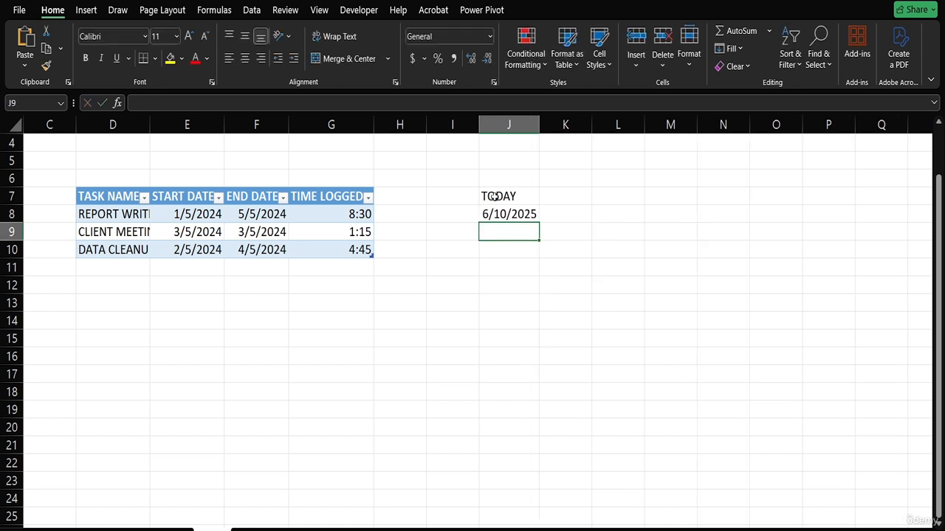
{"action": "left_click", "coordinate": [495, 214]}
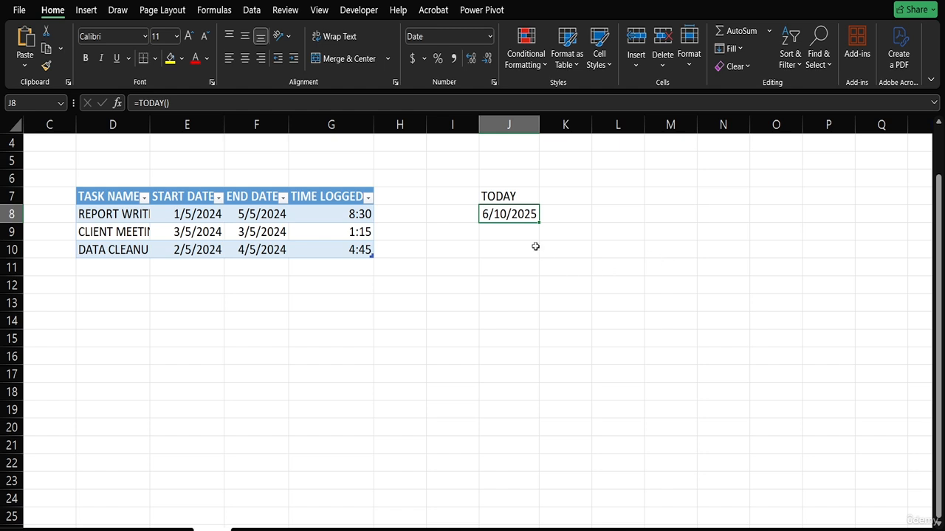
Label K7 as NOW and enter the formula =NOW() in K8 beneath it
{"action": "left_click", "coordinate": [559, 195]}
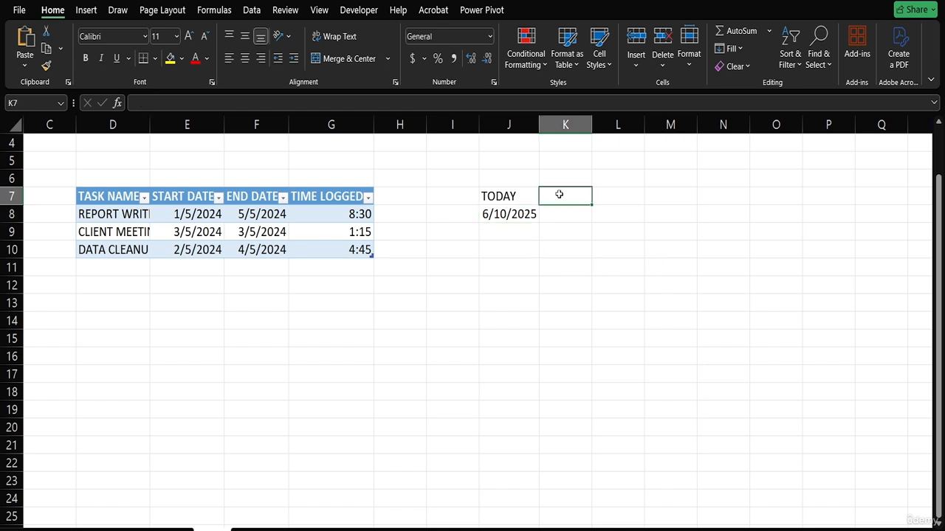
{"action": "type", "text": "NOW"}
{"action": "key", "text": "Return"}
{"action": "type", "text": "="}
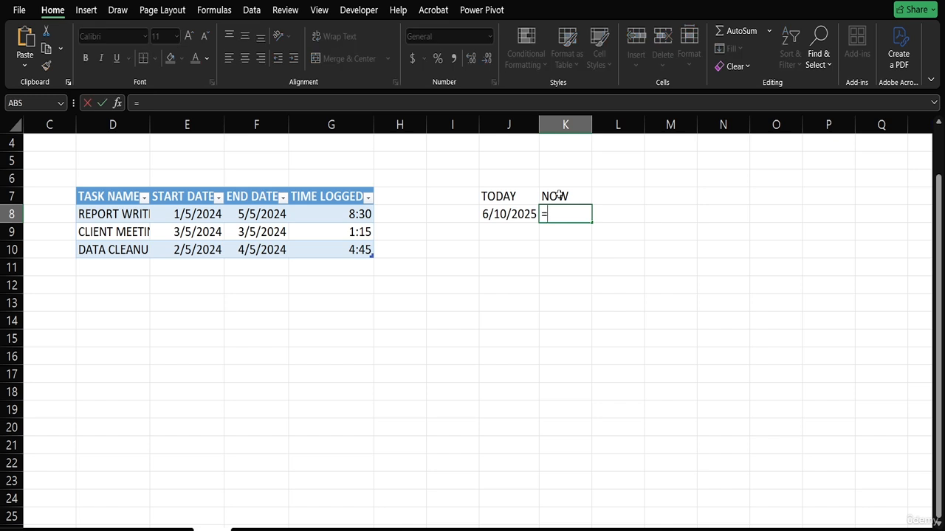
{"action": "type", "text": "N"}
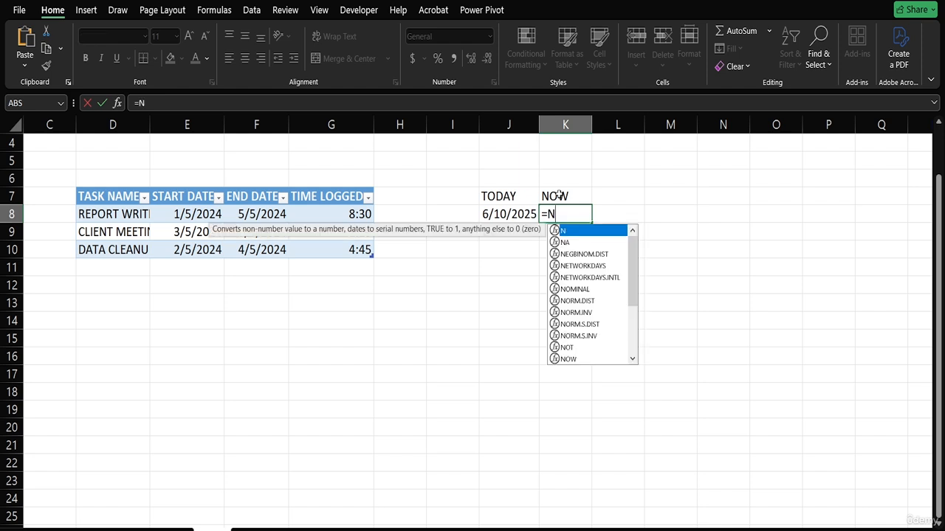
{"action": "type", "text": "OW"}
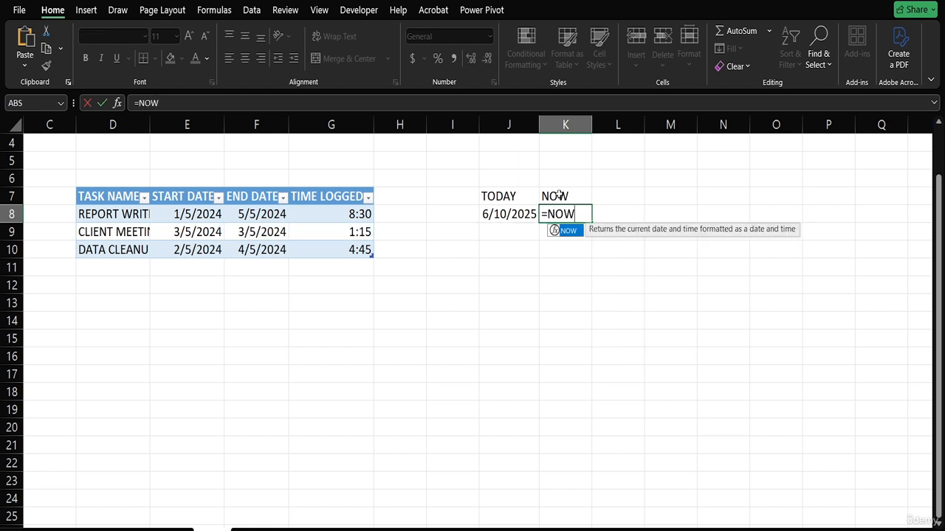
{"action": "type", "text": "()"}
{"action": "key", "text": "Return"}
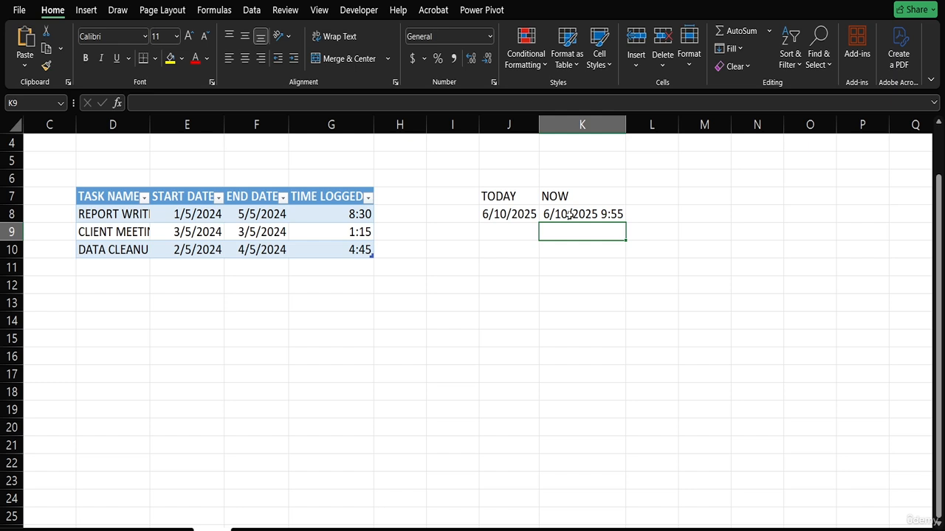
{"action": "left_click", "coordinate": [572, 215]}
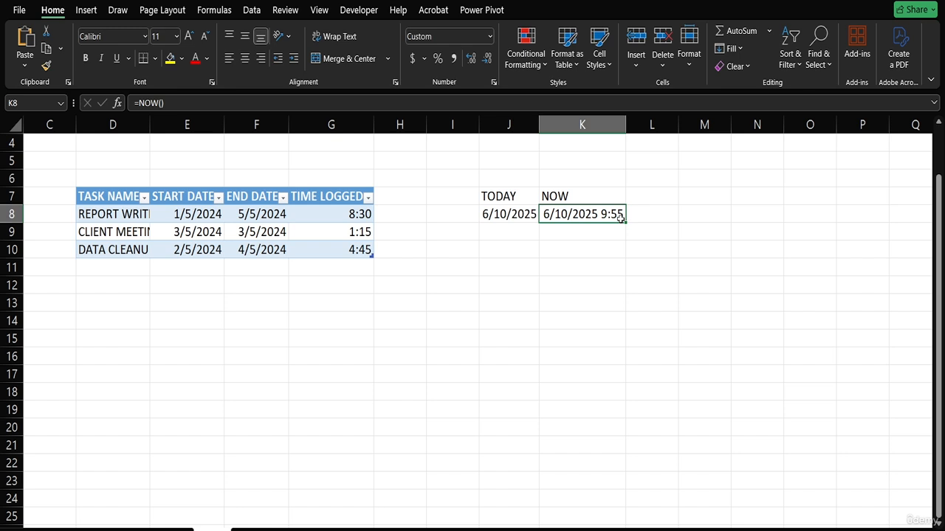
{"action": "left_click", "coordinate": [182, 213]}
{"action": "left_click", "coordinate": [199, 236]}
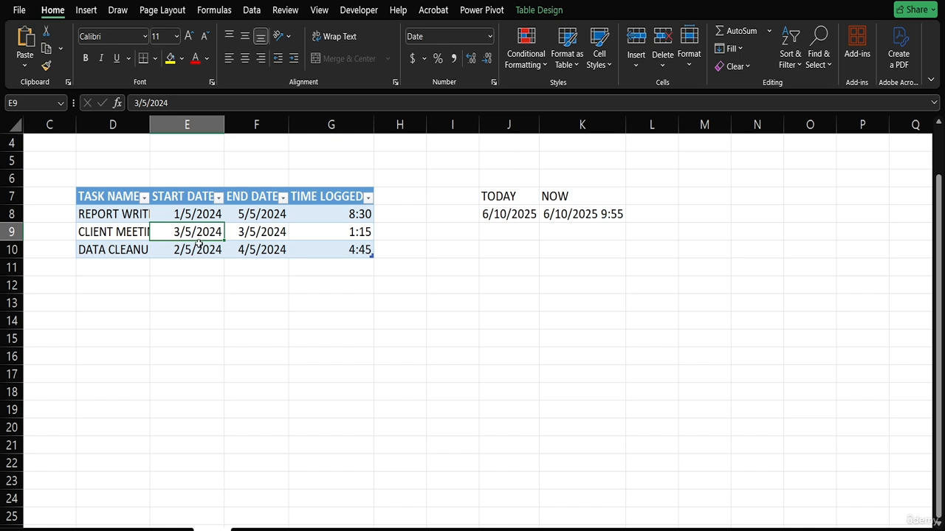
{"action": "left_click", "coordinate": [197, 246]}
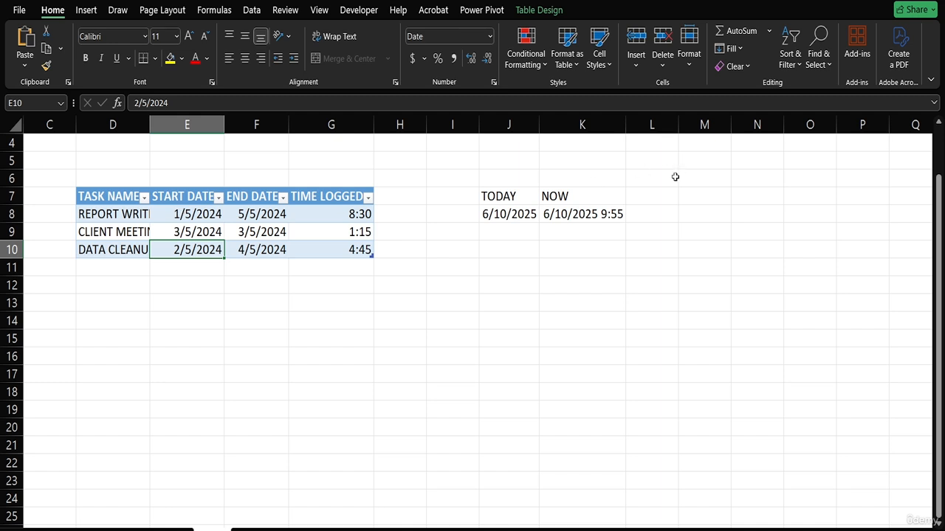
Extract the year of the report writing task's start date in L8 with the YEAR function referencing E8
{"action": "left_click", "coordinate": [648, 196]}
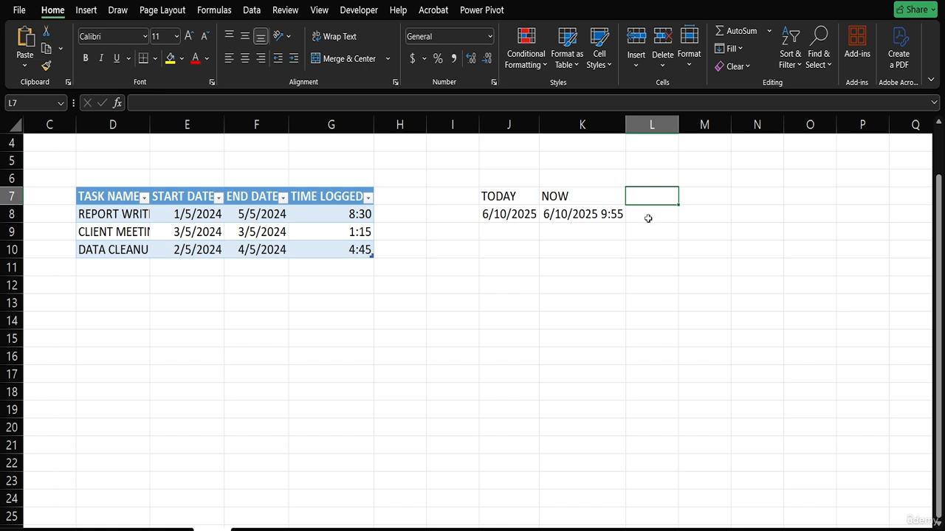
{"action": "left_click", "coordinate": [648, 219]}
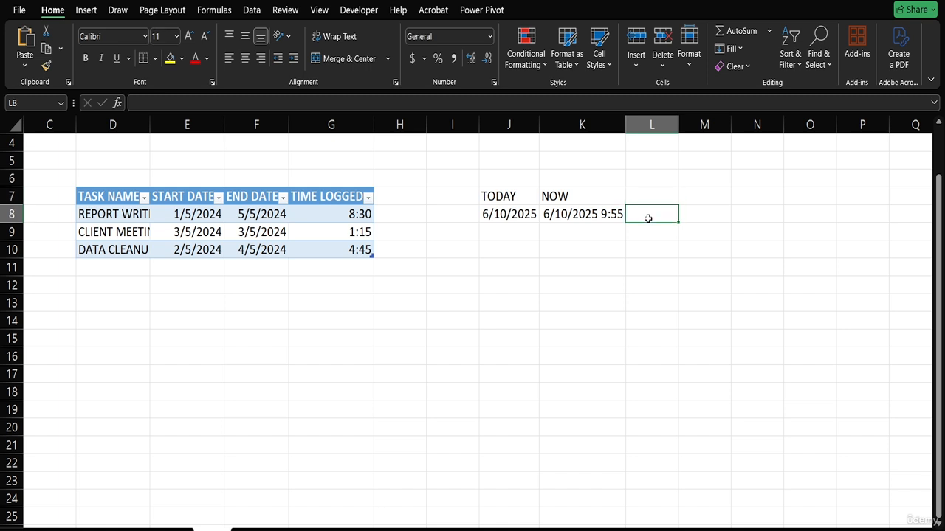
{"action": "type", "text": "="}
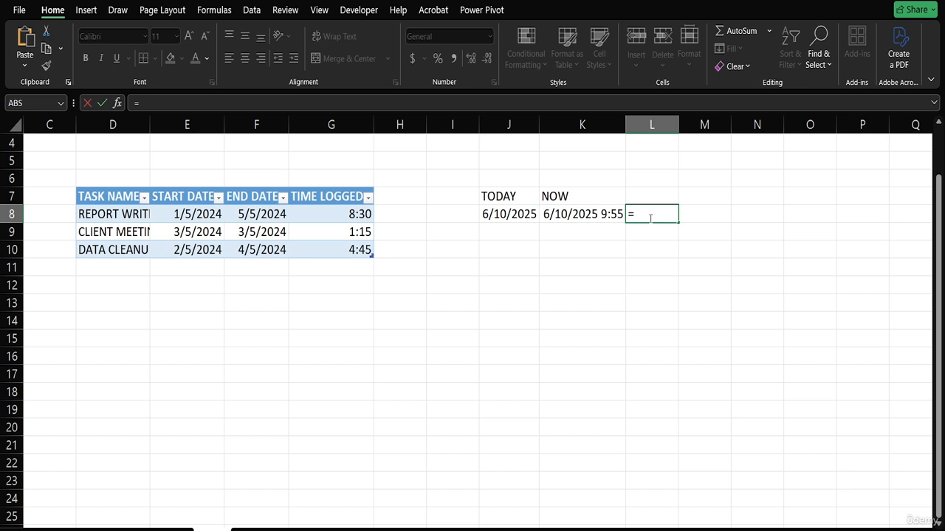
{"action": "type", "text": "YEAR"}
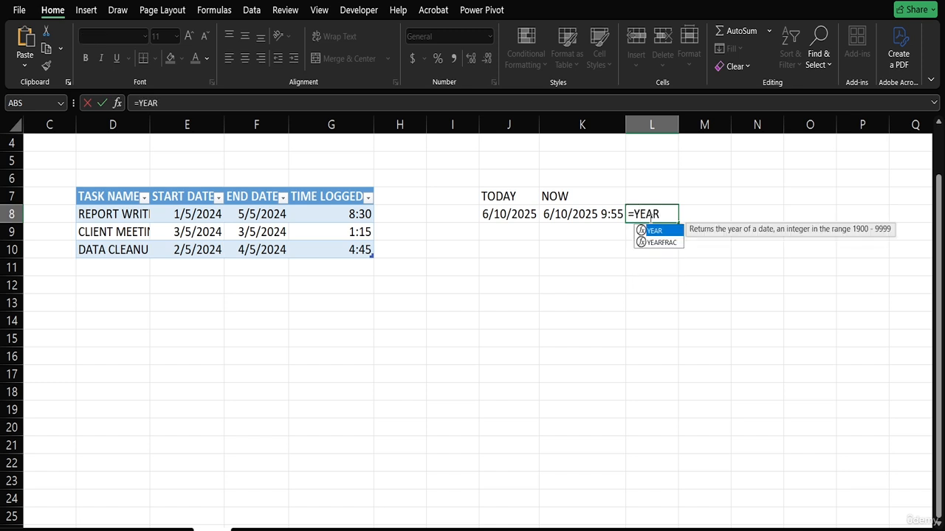
{"action": "type", "text": "("}
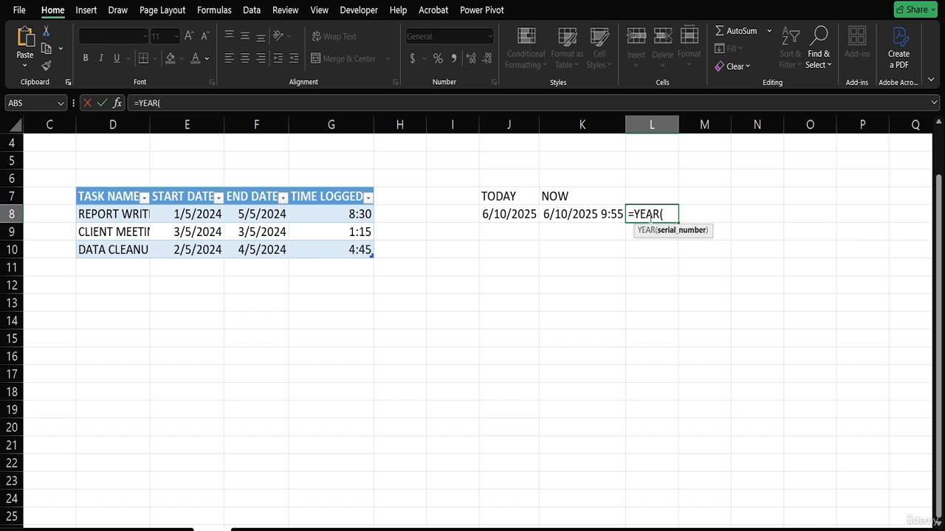
{"action": "left_click", "coordinate": [186, 214]}
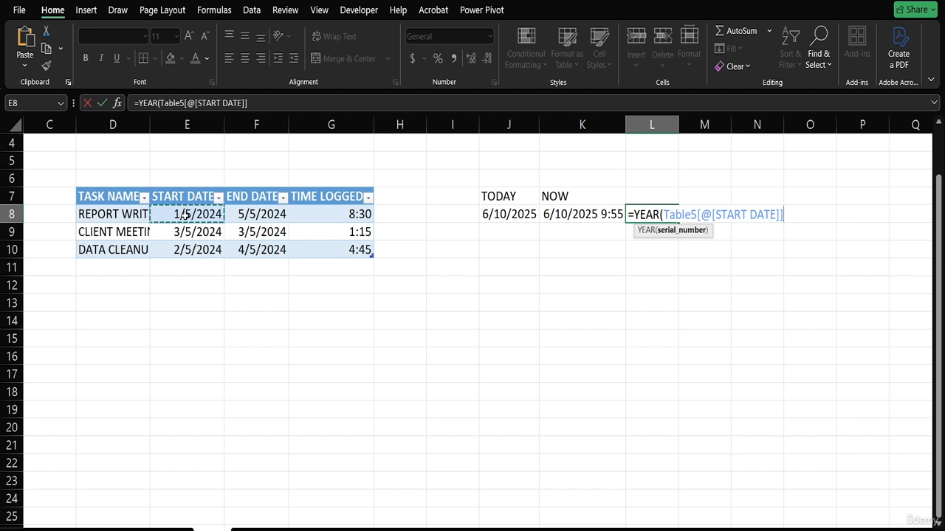
{"action": "type", "text": ")"}
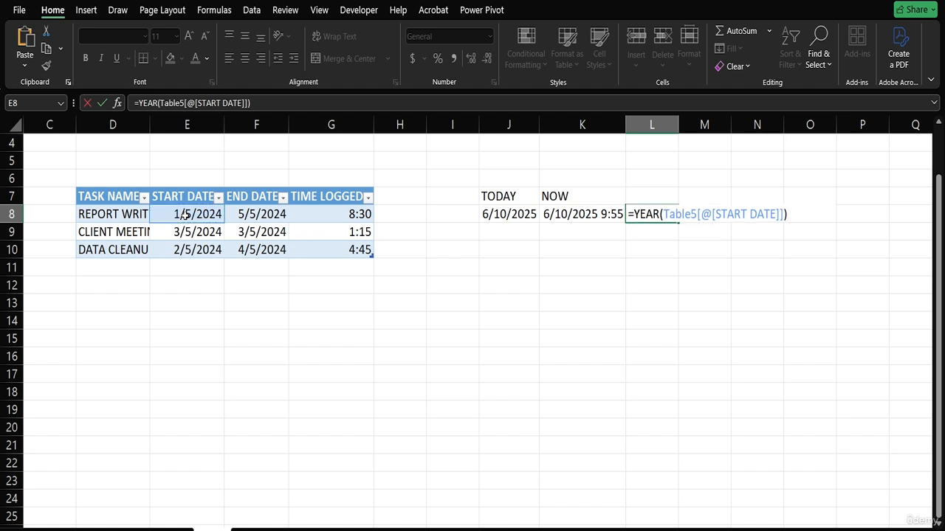
{"action": "key", "text": "Return"}
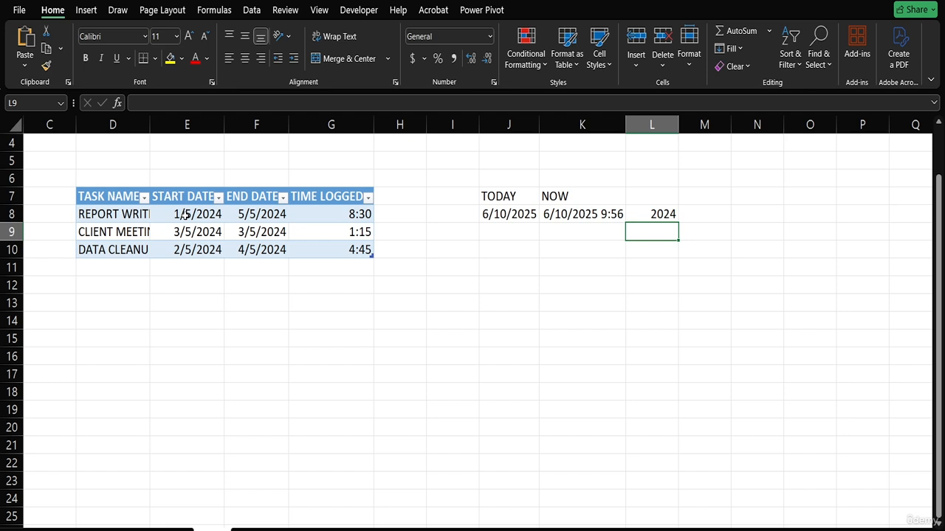
Extract the month of the client meeting task's start date in M8 with the MONTH function referencing E9
{"action": "left_click", "coordinate": [697, 211]}
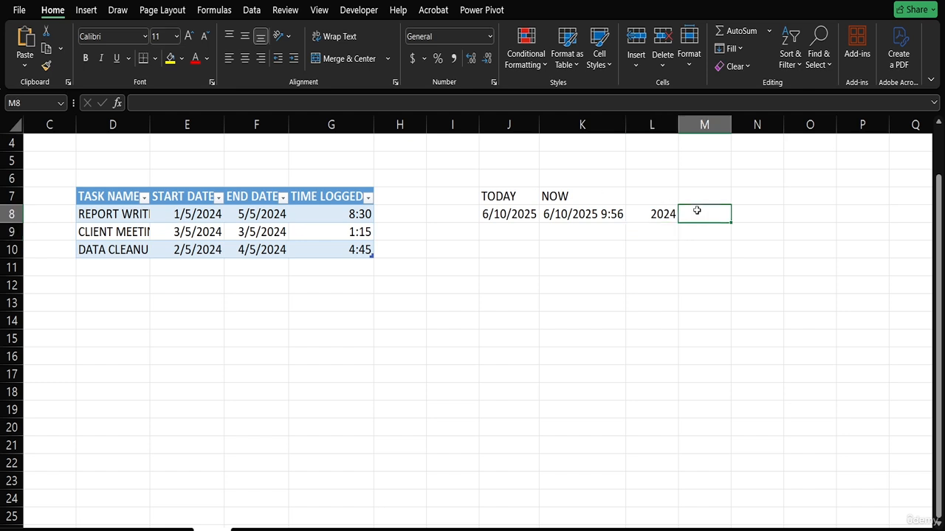
{"action": "type", "text": "=MONTHY"}
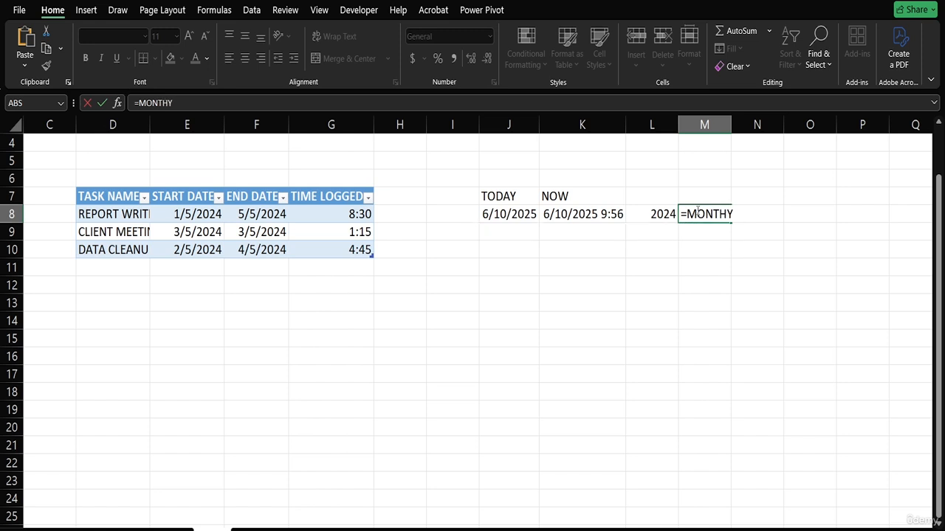
{"action": "key", "text": "BackSpace"}
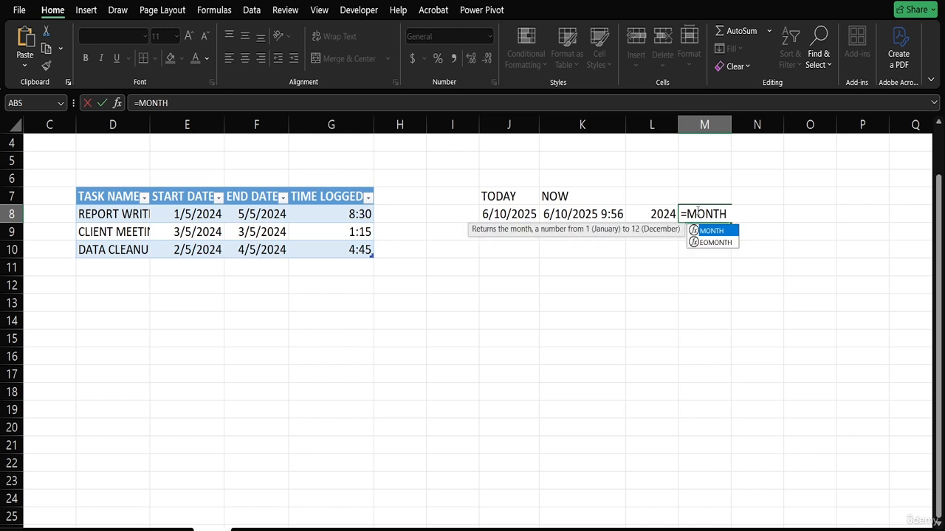
{"action": "type", "text": "("}
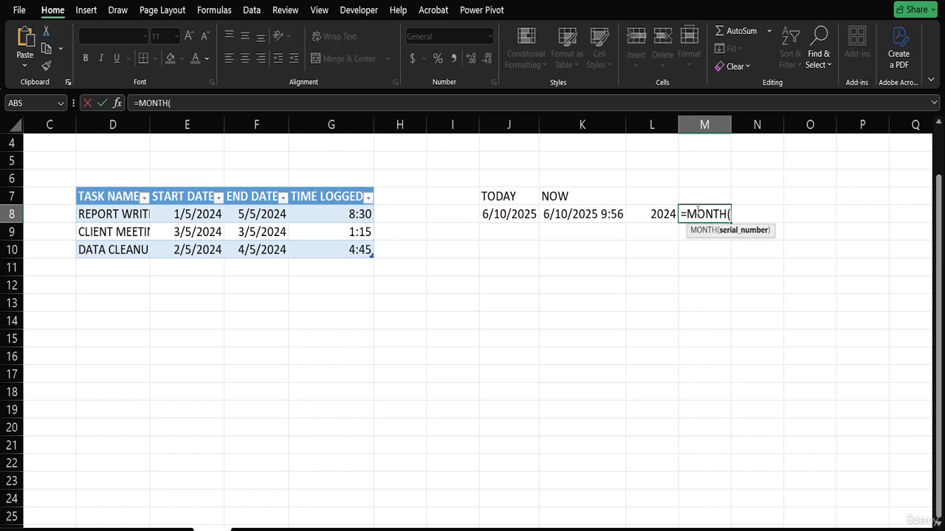
{"action": "left_click", "coordinate": [192, 235]}
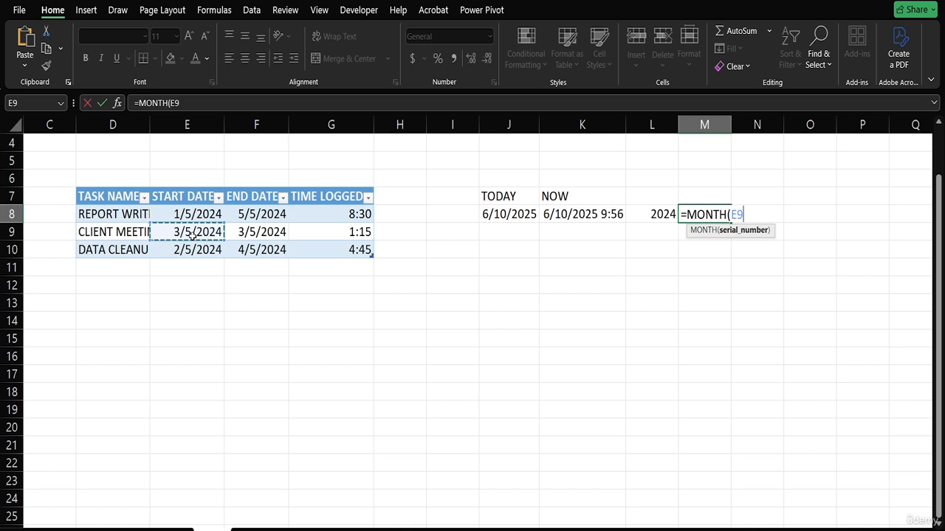
{"action": "type", "text": ")"}
{"action": "key", "text": "Return"}
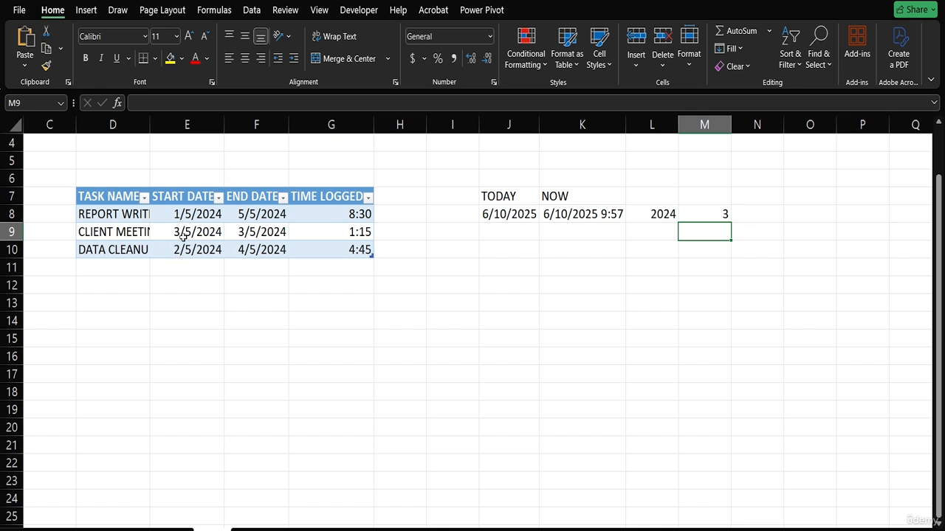
Extract the day of the client meeting task's start date in N8 with the DAY function referencing E9
{"action": "left_click", "coordinate": [750, 211]}
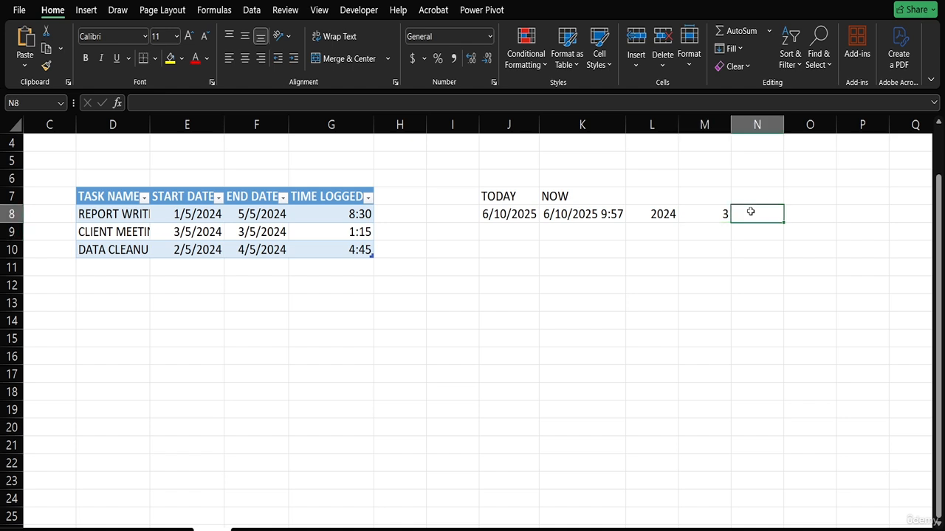
{"action": "type", "text": "=DAY"}
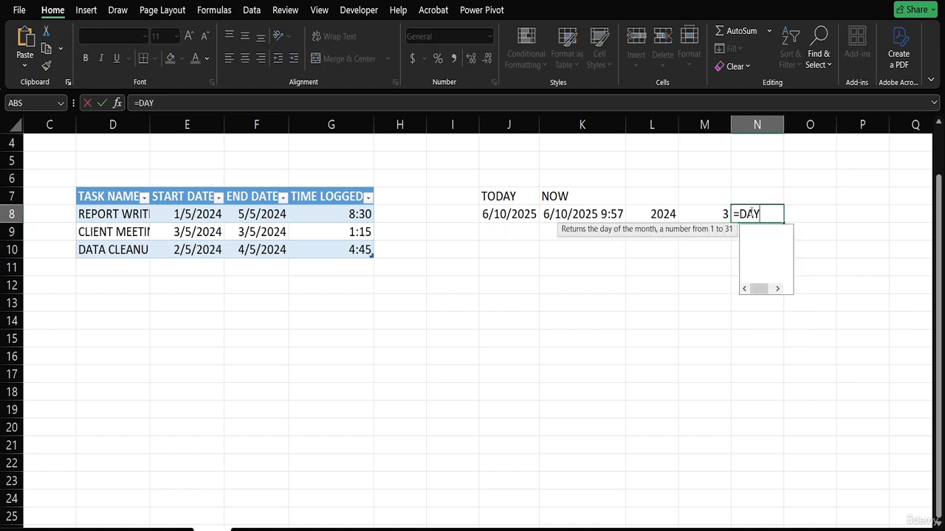
{"action": "type", "text": "("}
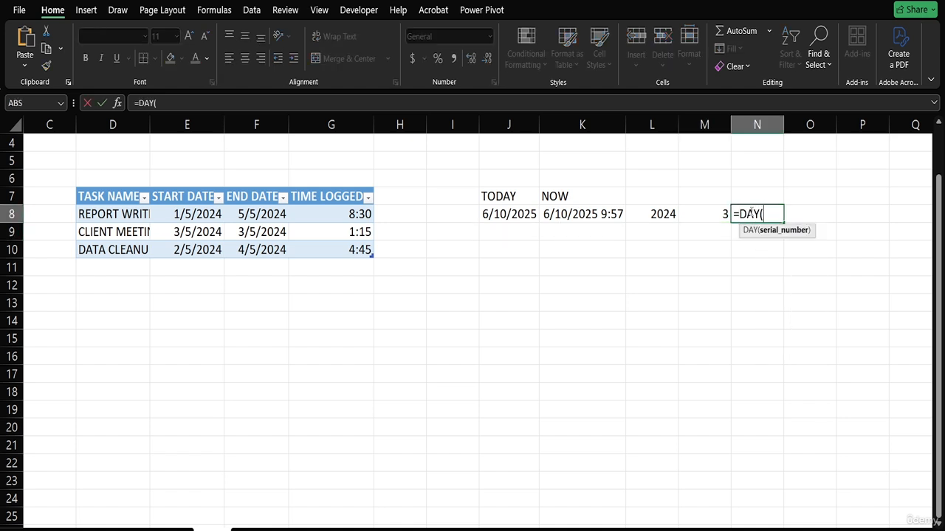
{"action": "left_click", "coordinate": [191, 235]}
{"action": "type", "text": ")"}
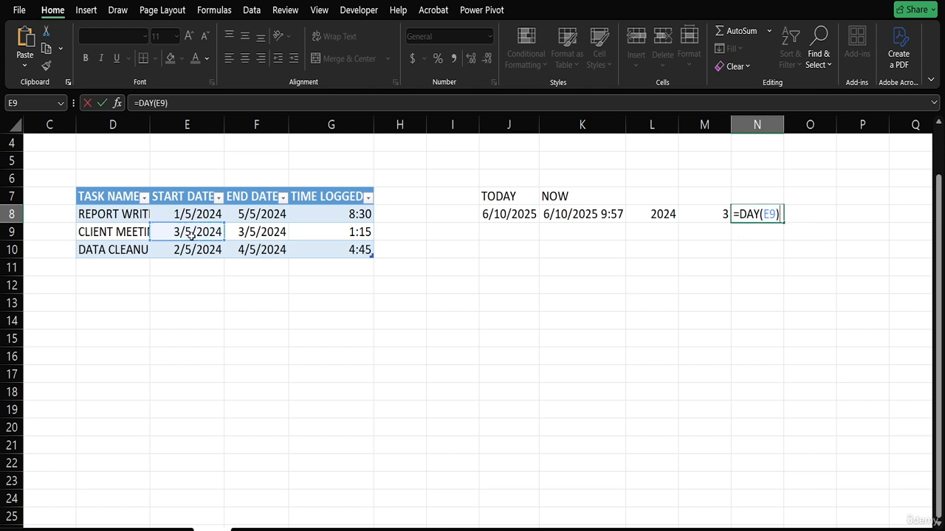
{"action": "key", "text": "Return"}
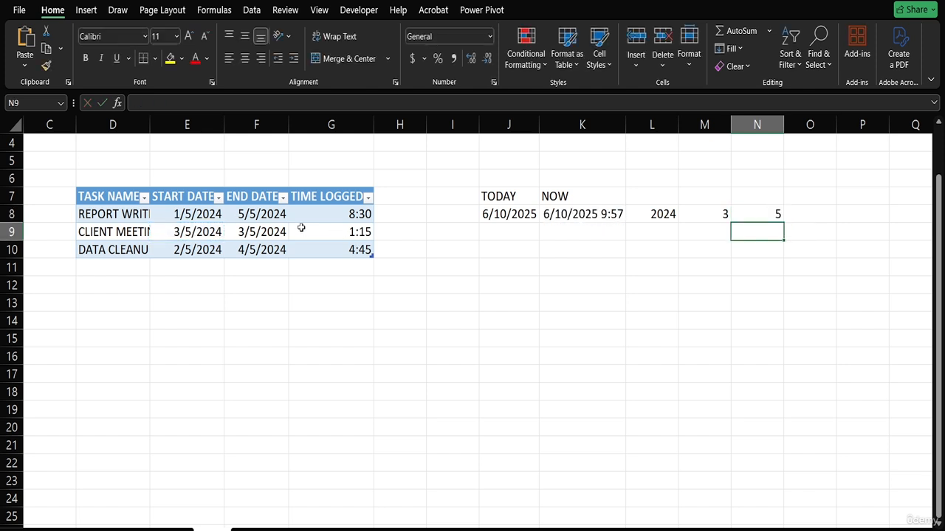
Label O7 as DATEIF, in the header row above the next free result cell
{"action": "scroll", "coordinate": [301, 229], "scroll_direction": "right", "scroll_amount": 3}
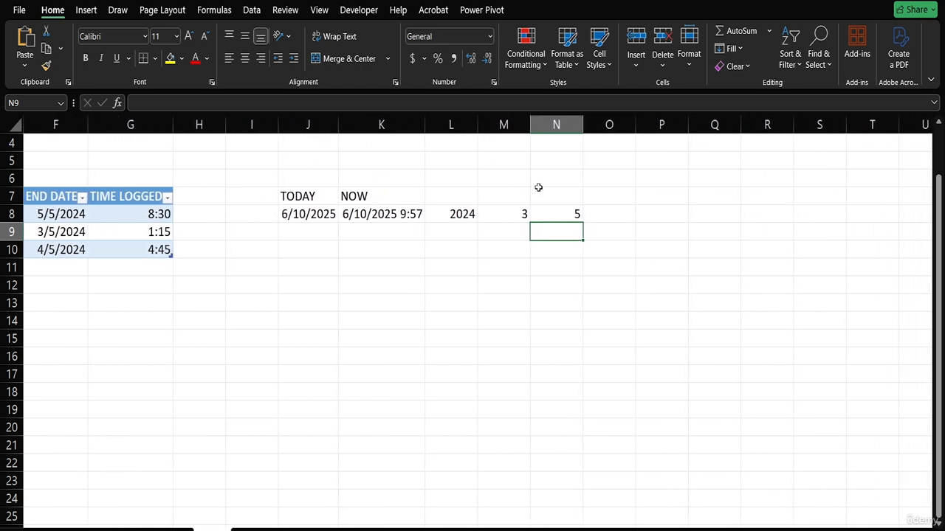
{"action": "left_click", "coordinate": [608, 199]}
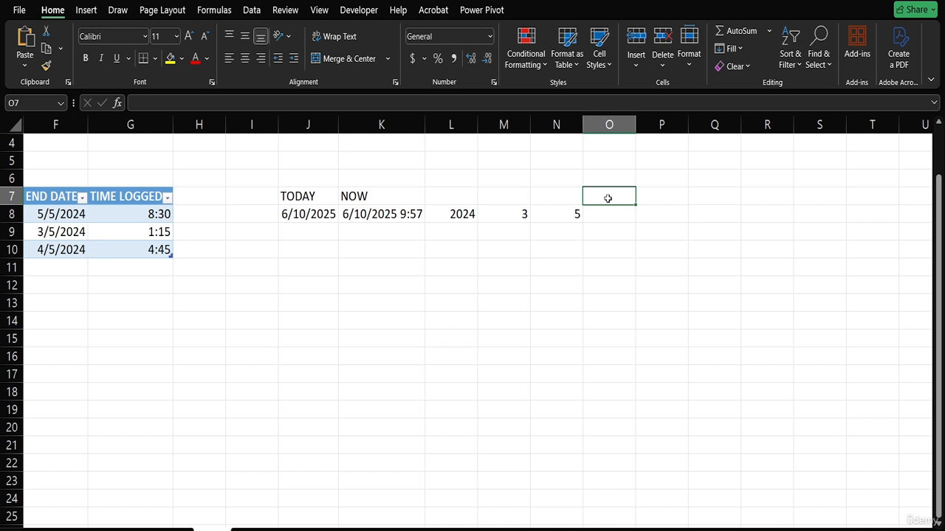
{"action": "type", "text": "DATEIF"}
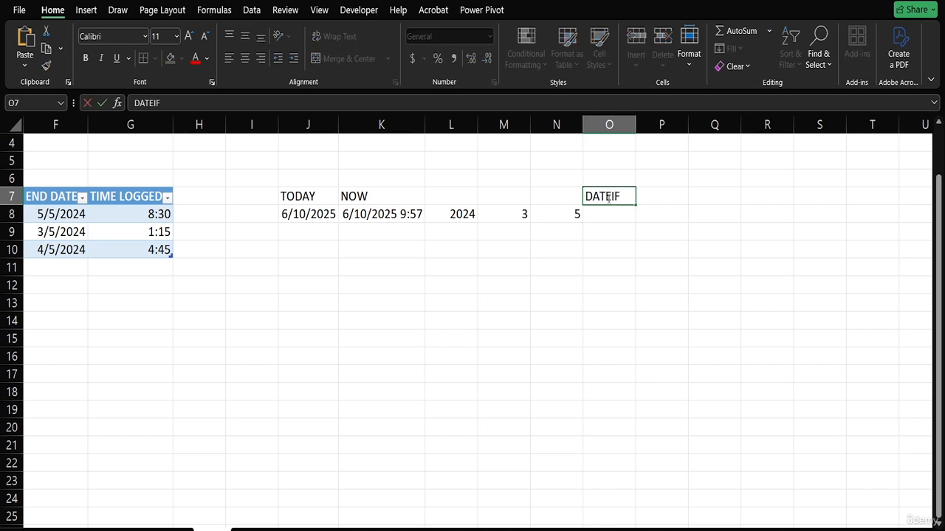
{"action": "key", "text": "Return"}
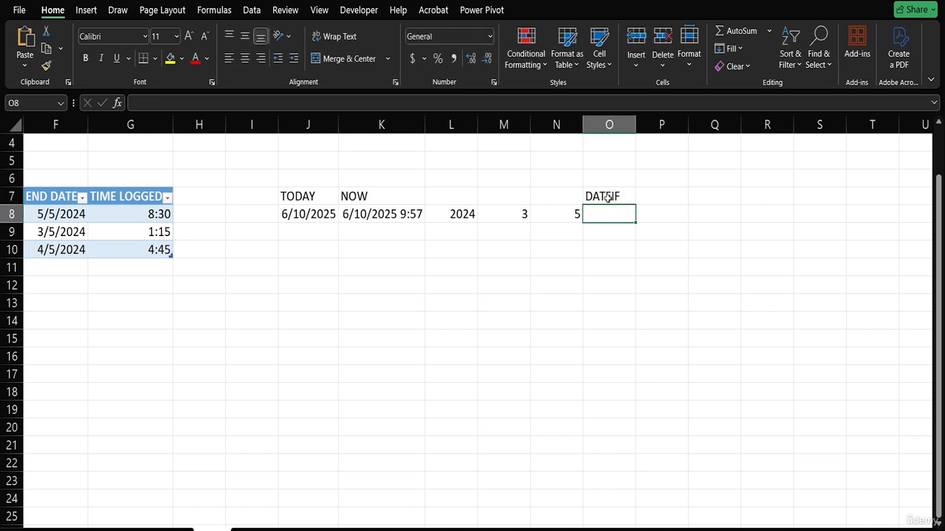
Enter a DATEDIF formula in O8 from the report writing task's start date to its end date, using unit "D"
{"action": "type", "text": "="}
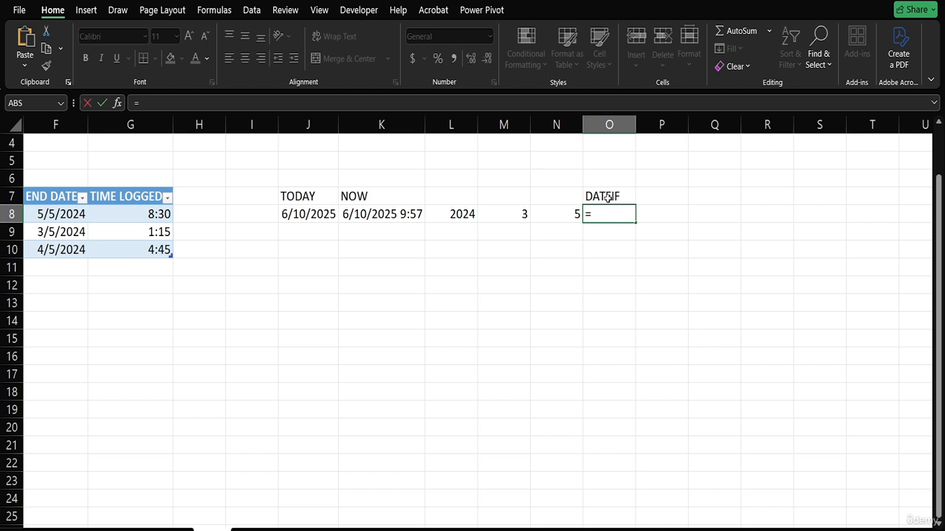
{"action": "type", "text": "DATE"}
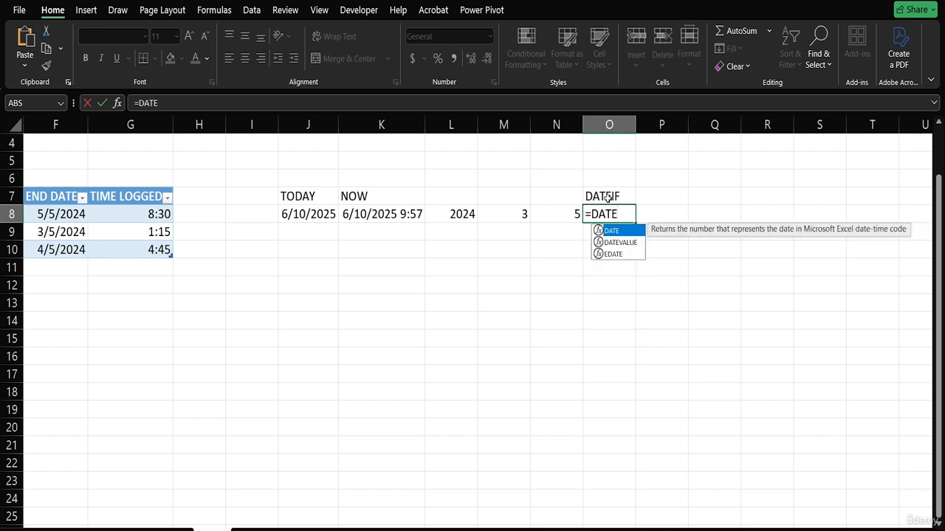
{"action": "type", "text": "IF"}
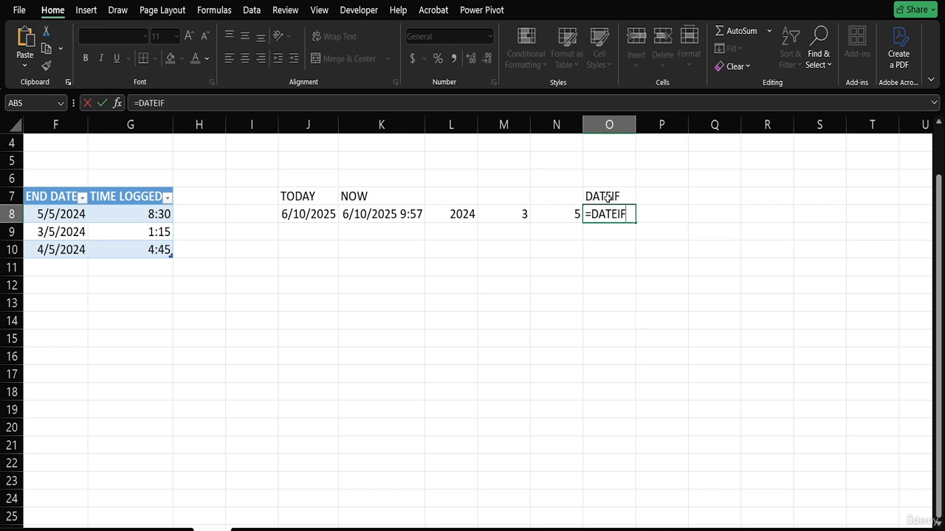
{"action": "type", "text": "("}
{"action": "key", "text": "BackSpace"}
{"action": "key", "text": "BackSpace"}
{"action": "key", "text": "BackSpace"}
{"action": "type", "text": "DIF("}
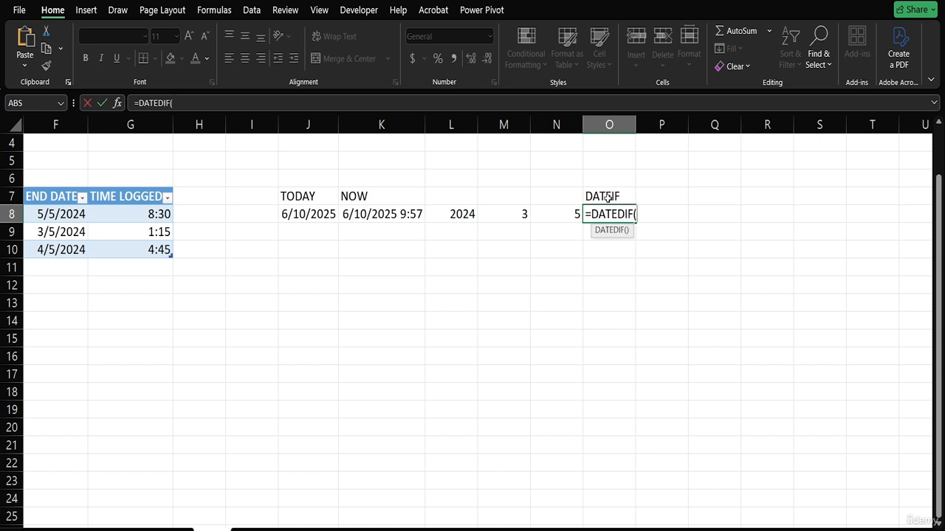
{"action": "scroll", "coordinate": [607, 197], "scroll_direction": "left", "scroll_amount": 2}
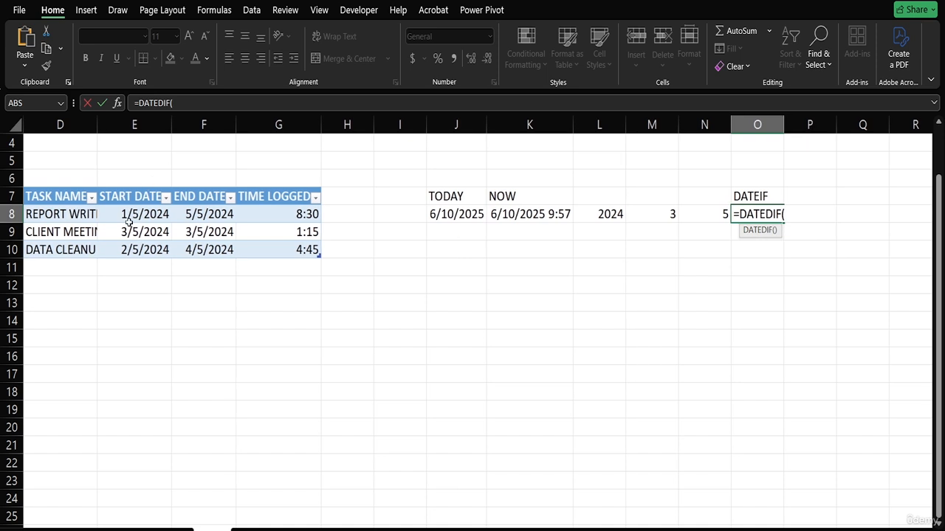
{"action": "left_click", "coordinate": [128, 216]}
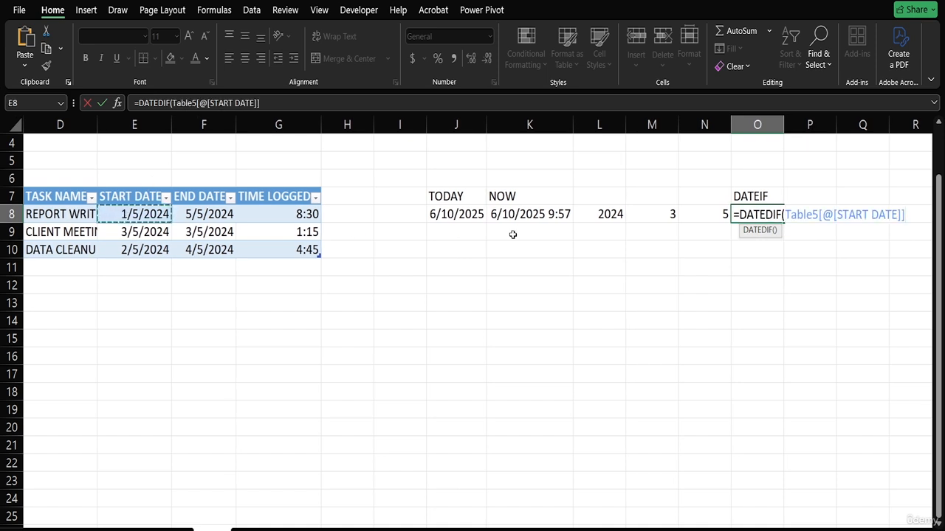
{"action": "type", "text": ","}
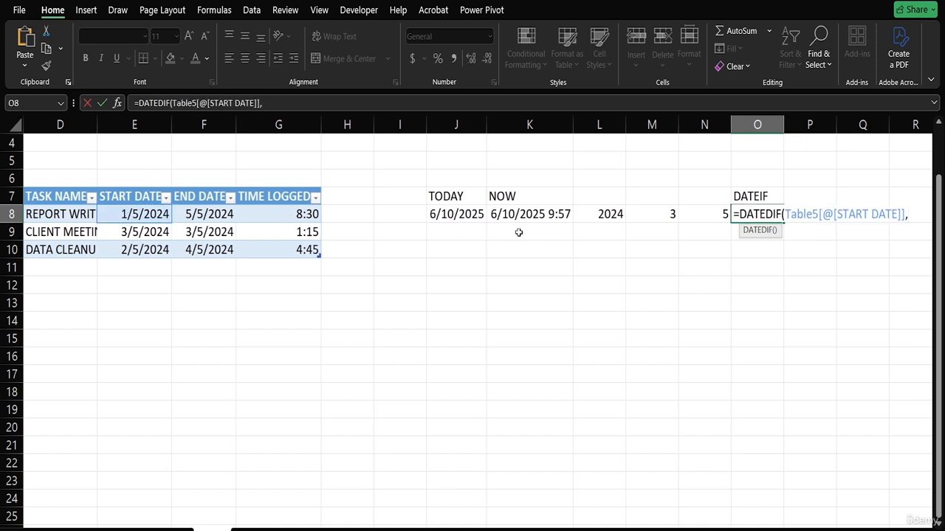
{"action": "left_click", "coordinate": [190, 215]}
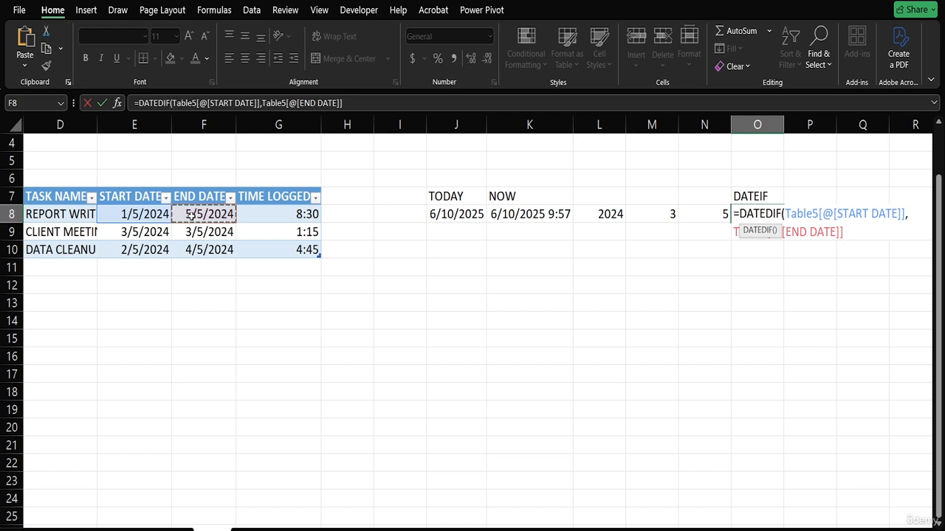
{"action": "type", "text": ","}
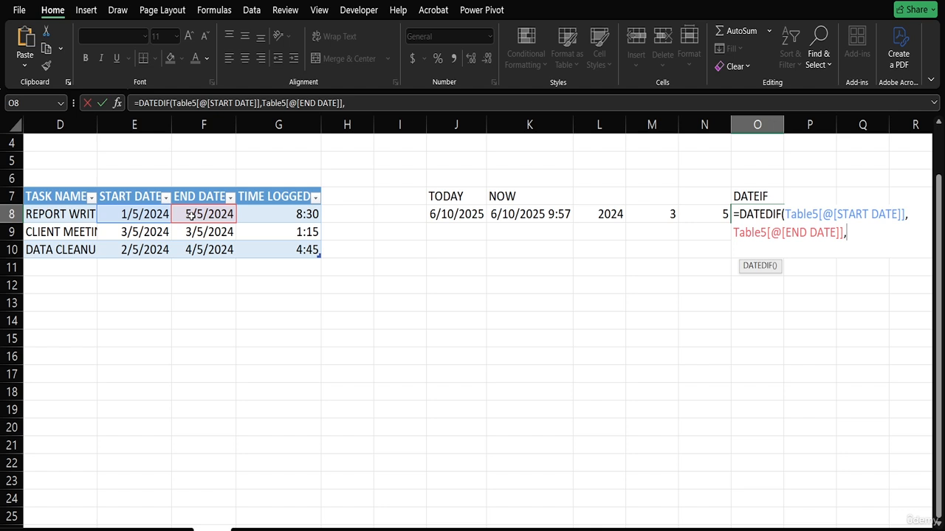
{"action": "type", "text": "\"D\")"}
{"action": "key", "text": "Return"}
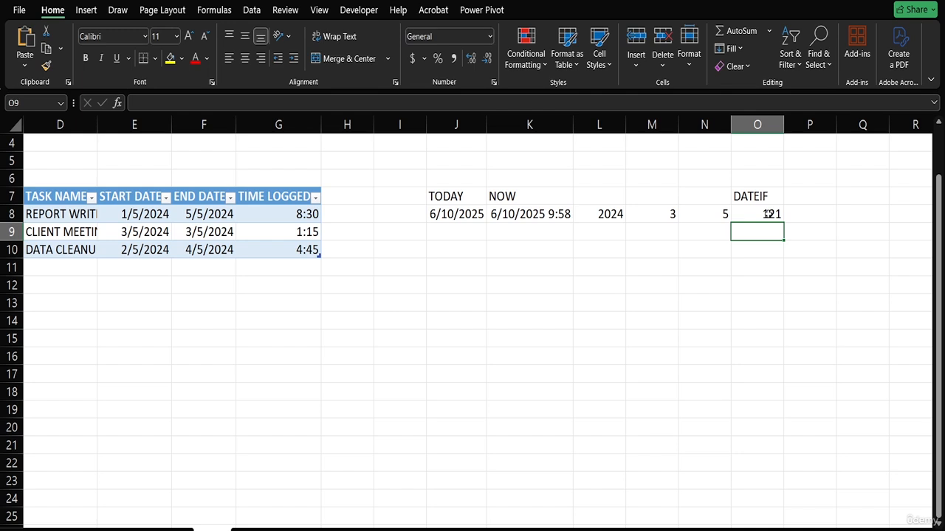
Change the unit argument of the DATEDIF formula in O8 to "M" for months
{"action": "double_click", "coordinate": [768, 214]}
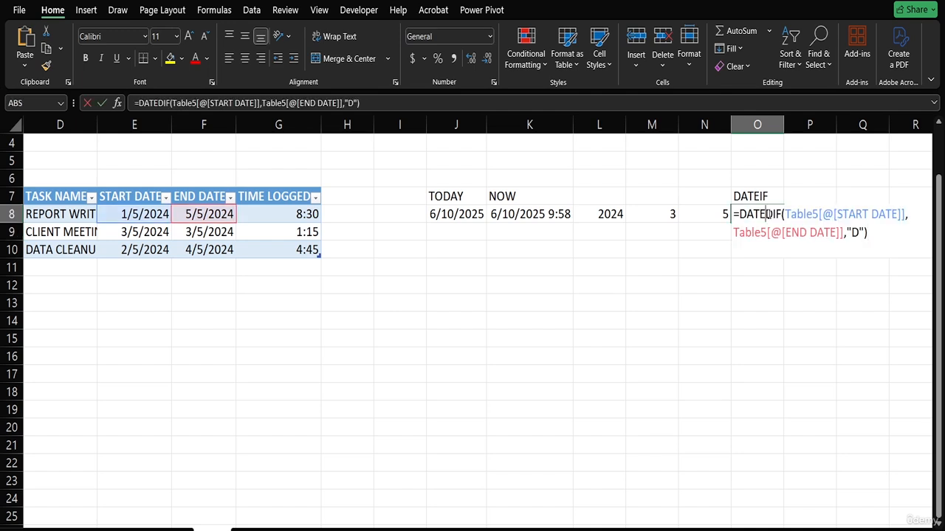
{"action": "double_click", "coordinate": [858, 232]}
{"action": "type", "text": "M"}
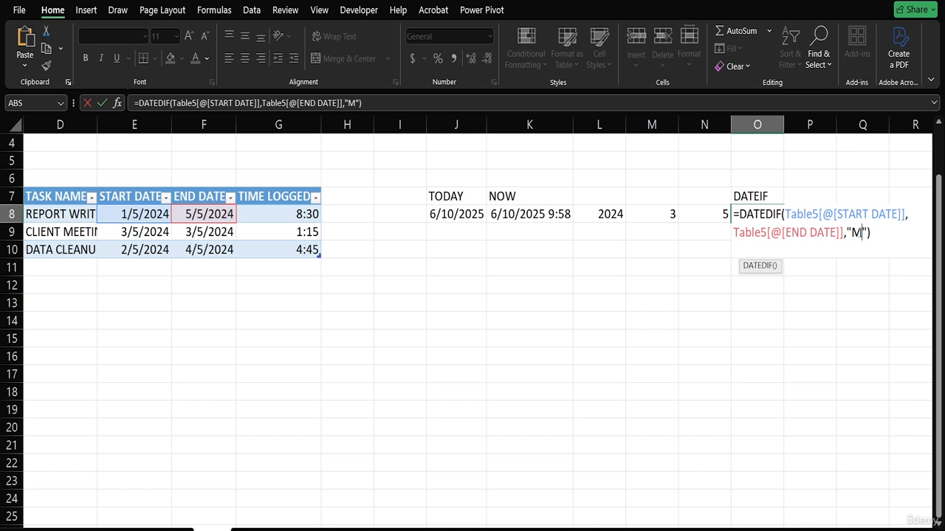
{"action": "key", "text": "Return"}
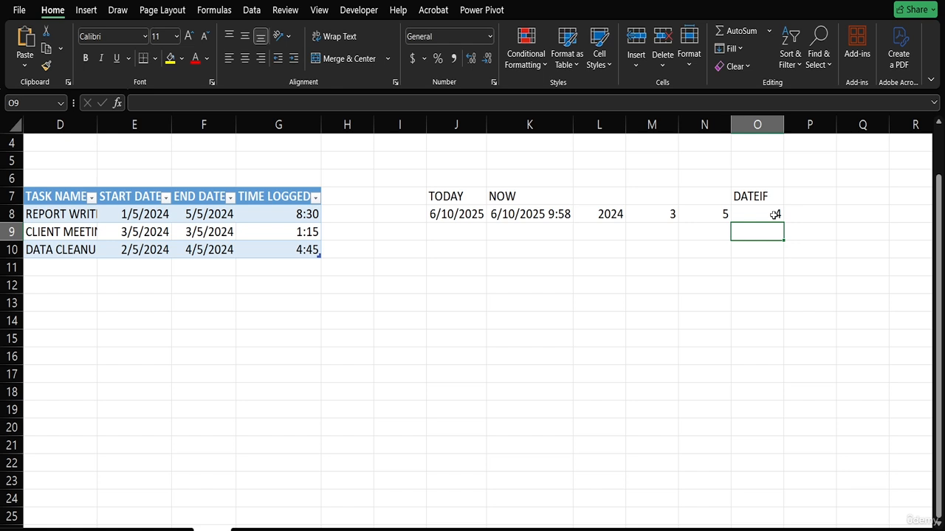
Label P7 as TIMEVALUE, in the header row beside the DATEIF label
{"action": "left_click", "coordinate": [811, 198]}
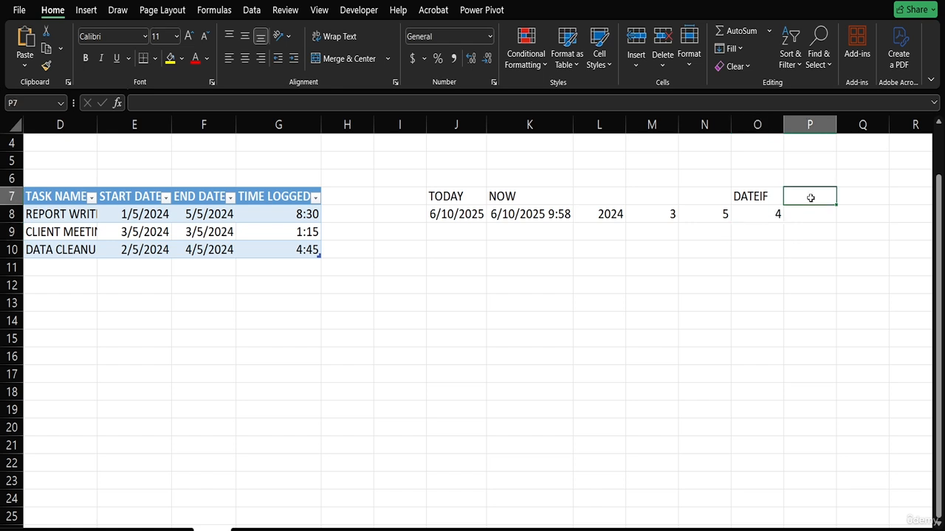
{"action": "type", "text": "TIME"}
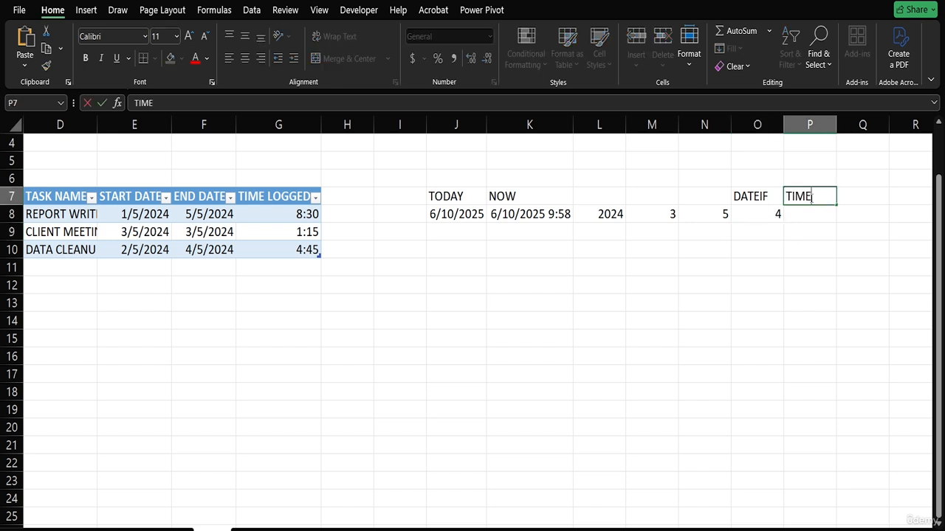
{"action": "type", "text": "VALUE"}
{"action": "key", "text": "Return"}
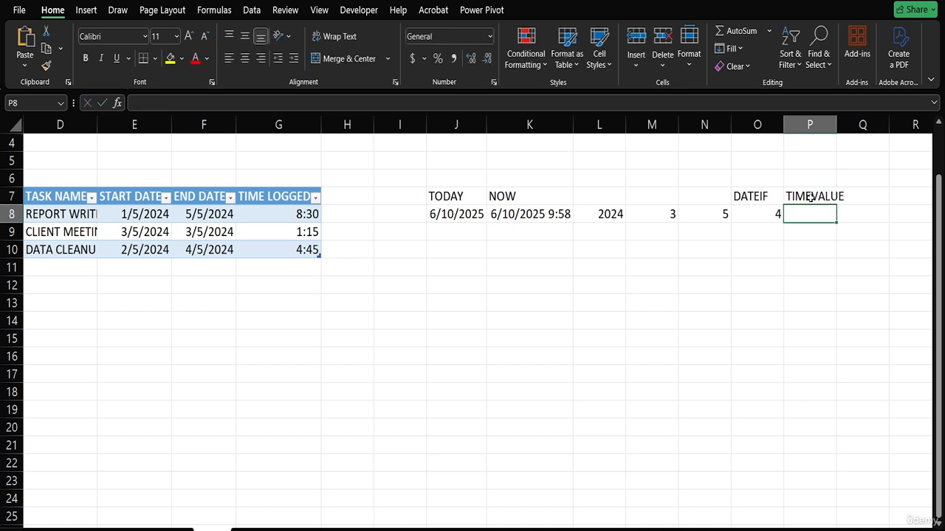
Try to enter a TIMEVALUE formula in P8 that references the report writing task's logged time
{"action": "type", "text": "="}
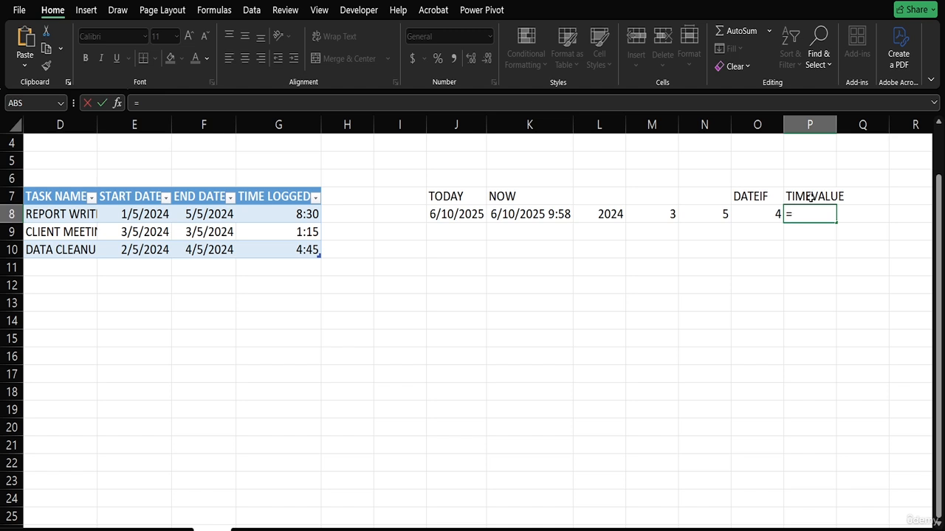
{"action": "scroll", "coordinate": [809, 198], "scroll_direction": "right", "scroll_amount": 2}
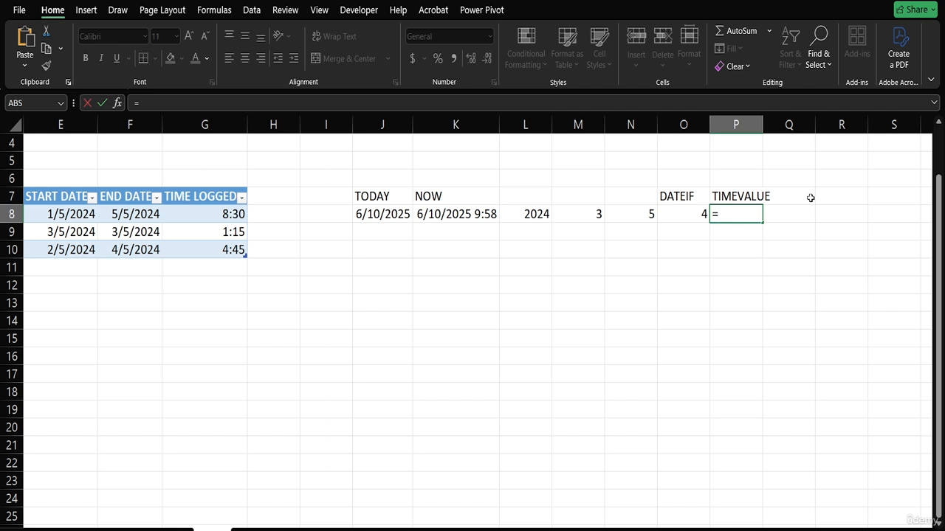
{"action": "type", "text": "TIME"}
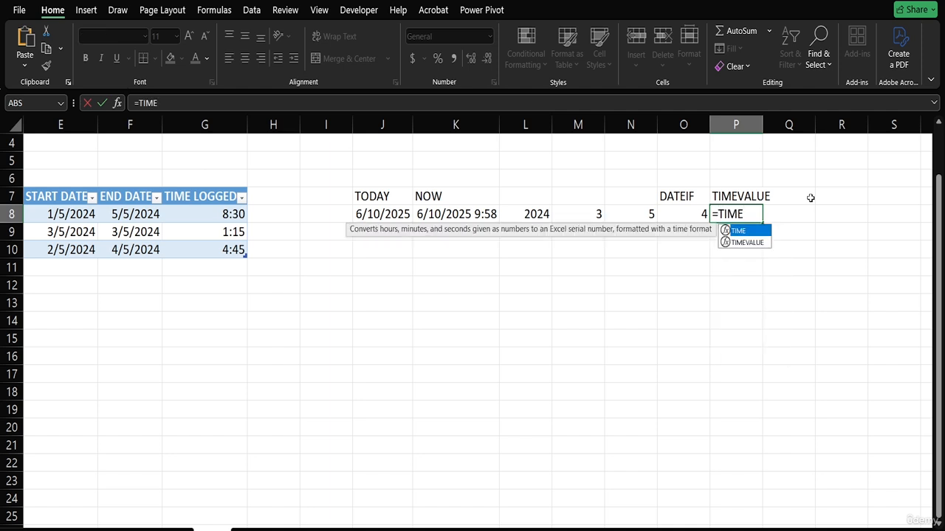
{"action": "type", "text": "V"}
{"action": "double_click", "coordinate": [744, 232]}
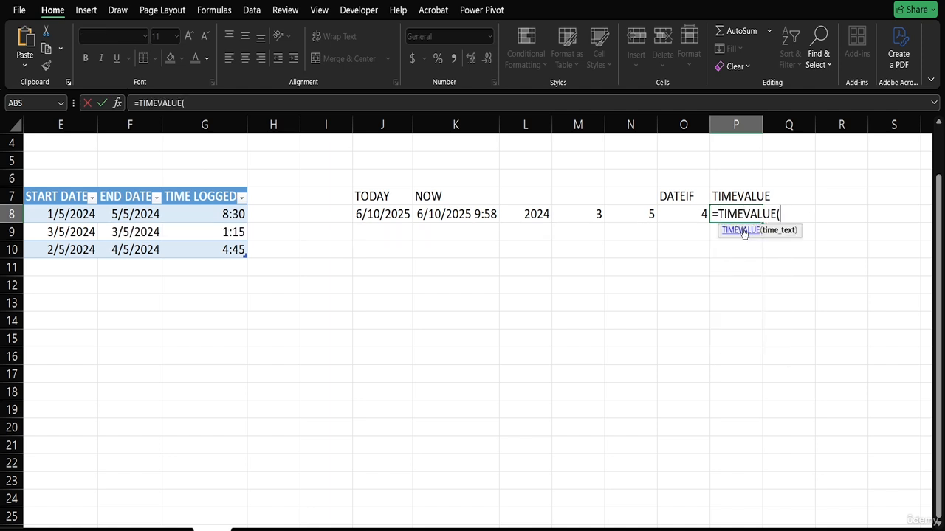
{"action": "type", "text": "("}
{"action": "left_click", "coordinate": [212, 216]}
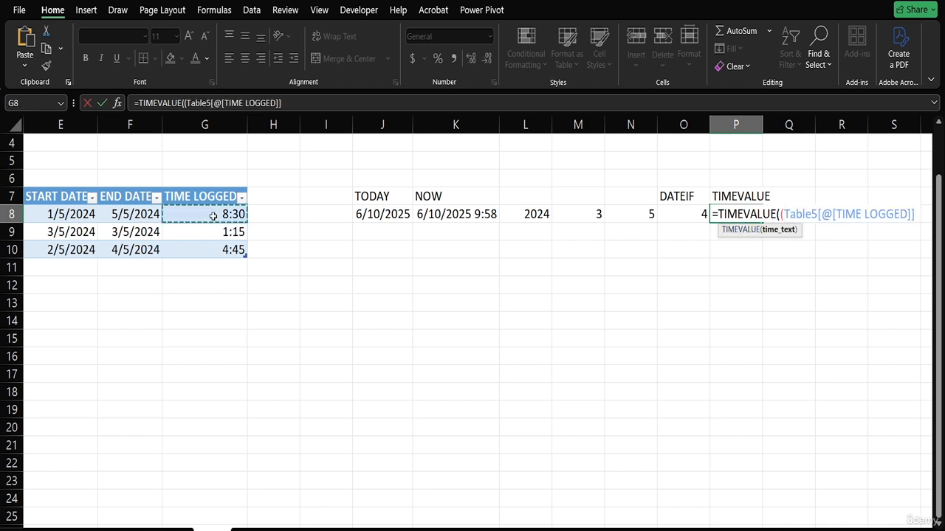
{"action": "type", "text": ")"}
{"action": "key", "text": "Return"}
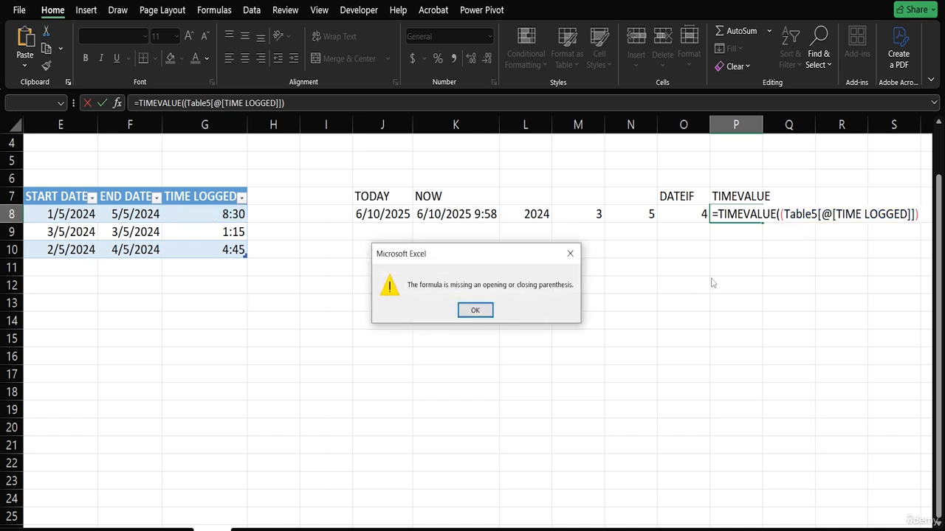
Add the missing closing parenthesis to the TIMEVALUE formula in P8 and commit it
{"action": "left_click", "coordinate": [476, 310]}
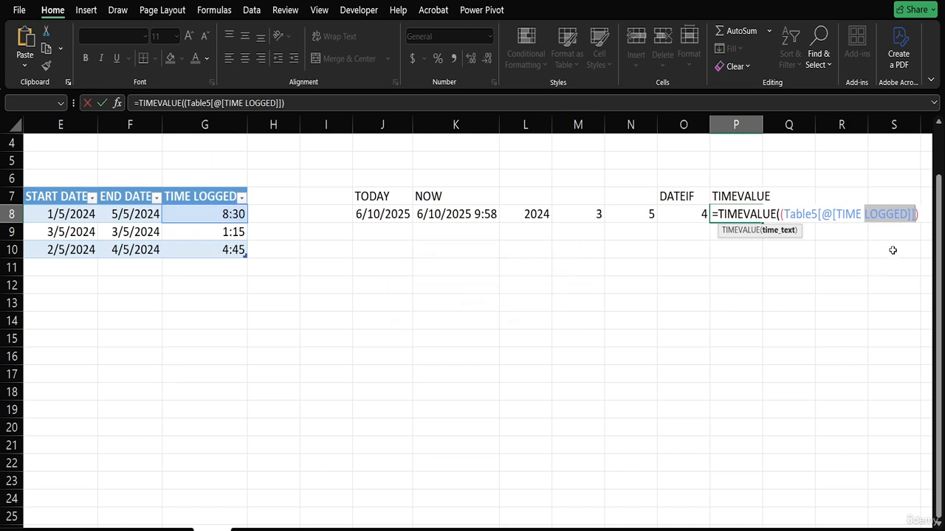
{"action": "left_click", "coordinate": [923, 214]}
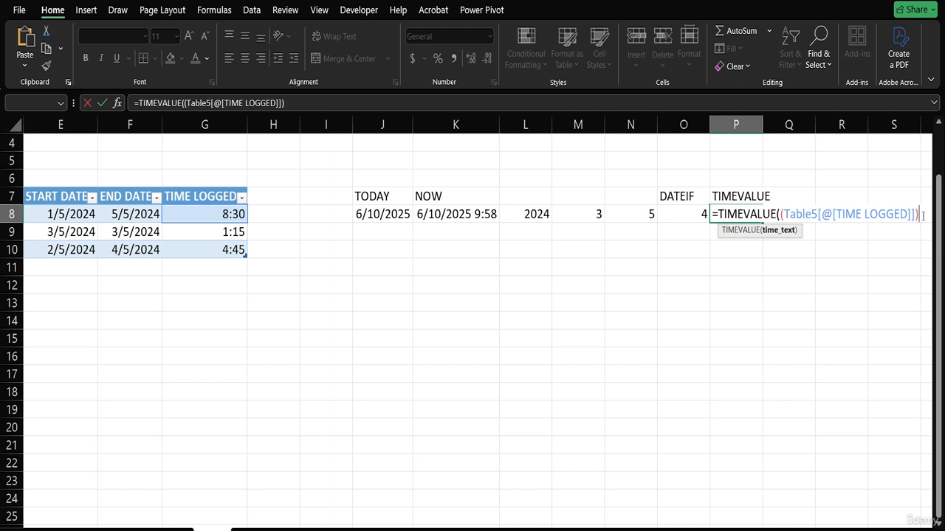
{"action": "type", "text": ")"}
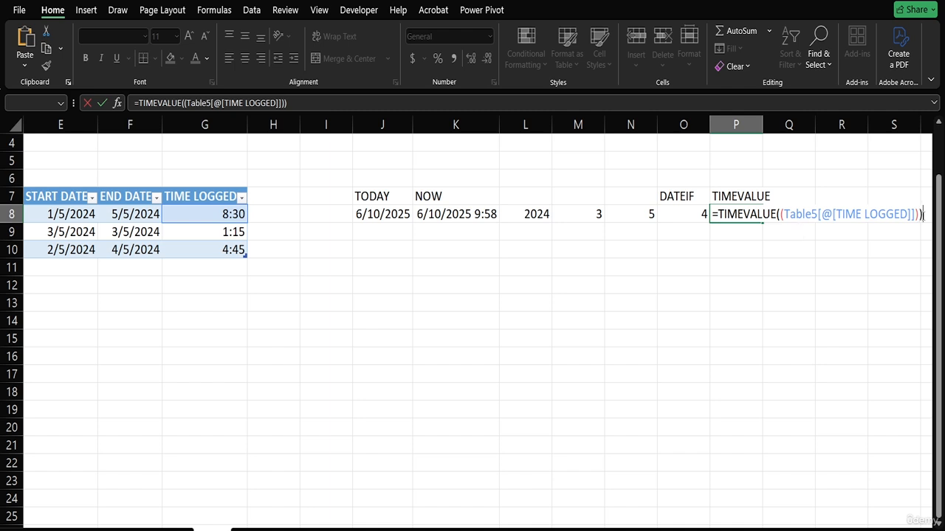
{"action": "key", "text": "Return"}
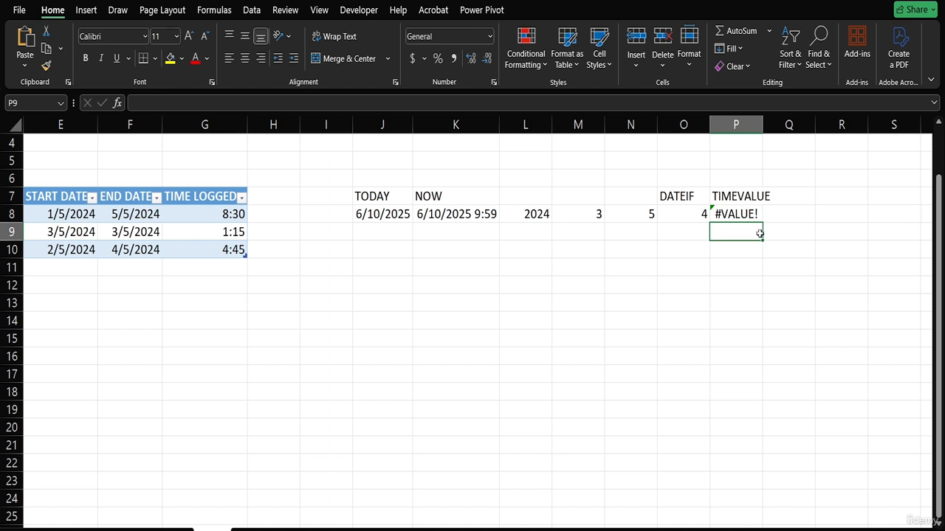
Clear the whole TIMEVALUE formula from P8
{"action": "key", "text": "Home"}
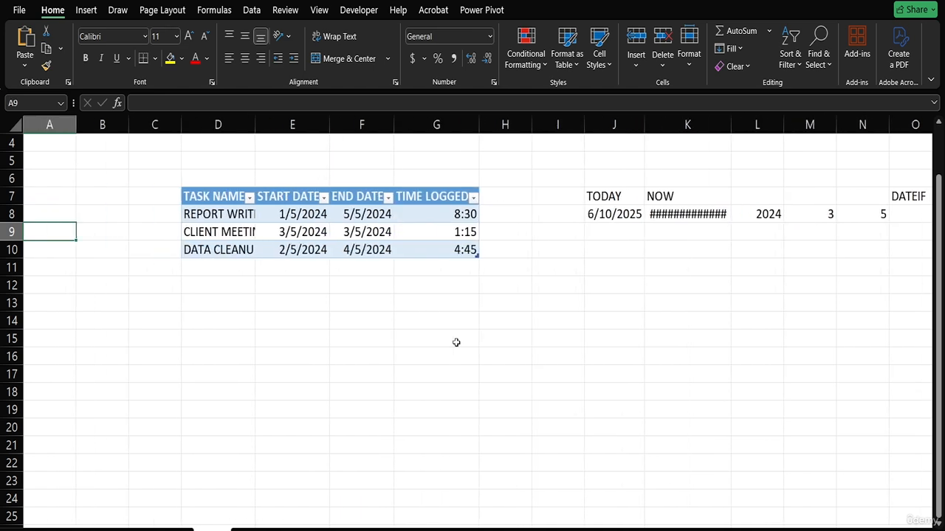
{"action": "scroll", "coordinate": [456, 342], "scroll_direction": "right", "scroll_amount": 5}
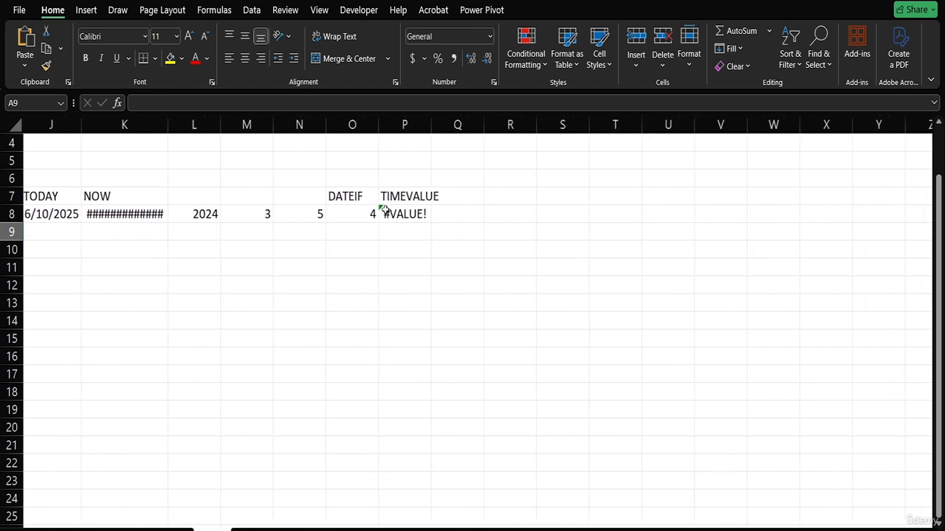
{"action": "left_click", "coordinate": [385, 212]}
{"action": "double_click", "coordinate": [398, 214]}
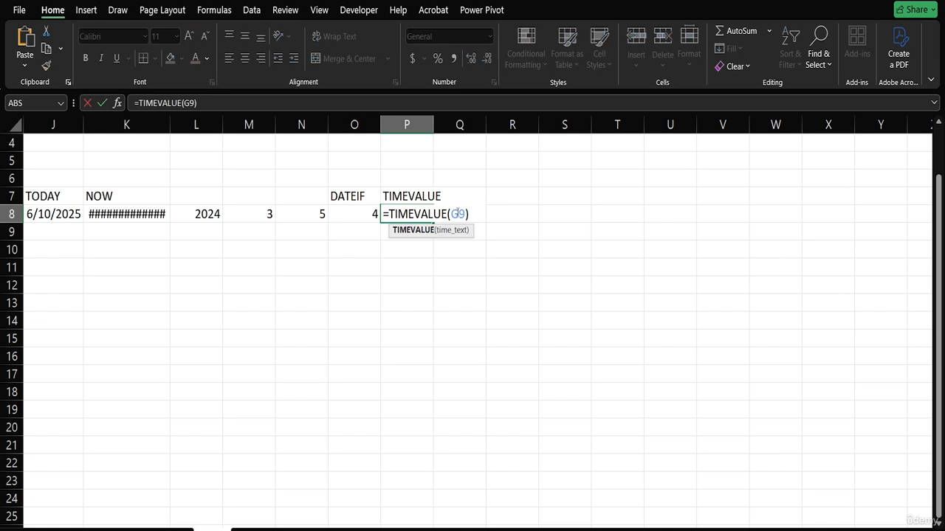
{"action": "left_click_drag", "start_coordinate": [479, 213], "coordinate": [372, 212]}
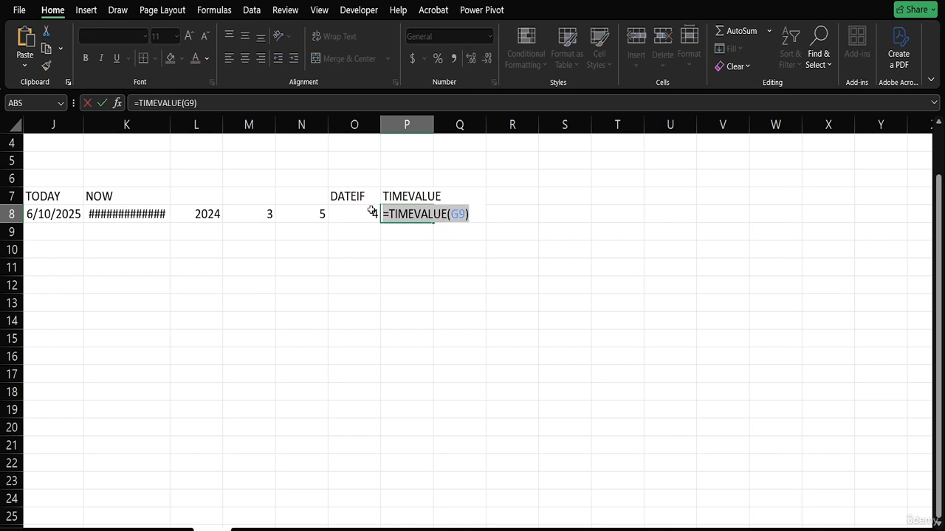
{"action": "key", "text": "Delete"}
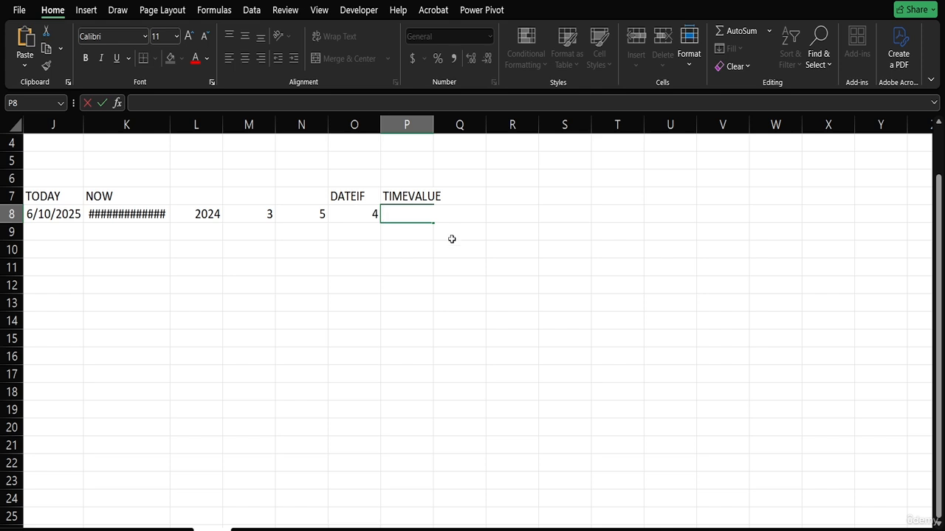
Enter the decimal time value 0.354 in the empty cell O12
{"action": "left_click", "coordinate": [359, 287]}
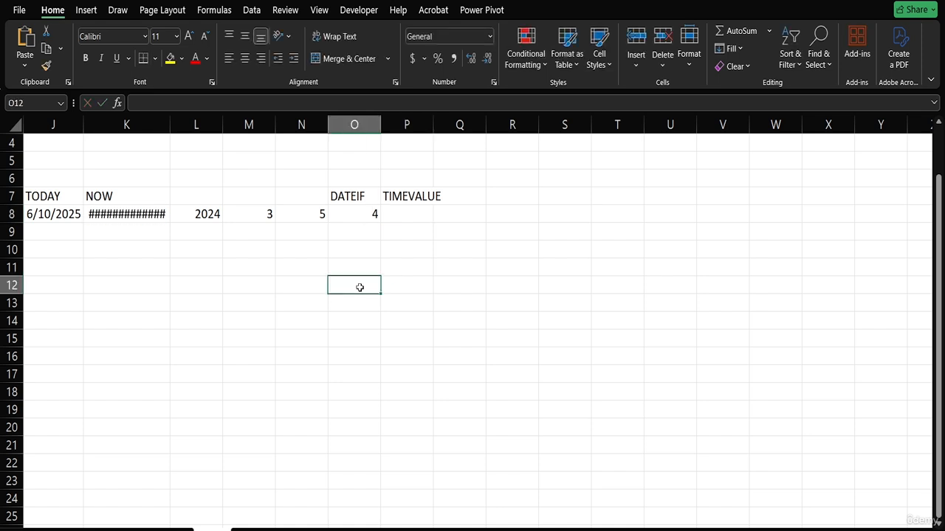
{"action": "type", "text": "0."}
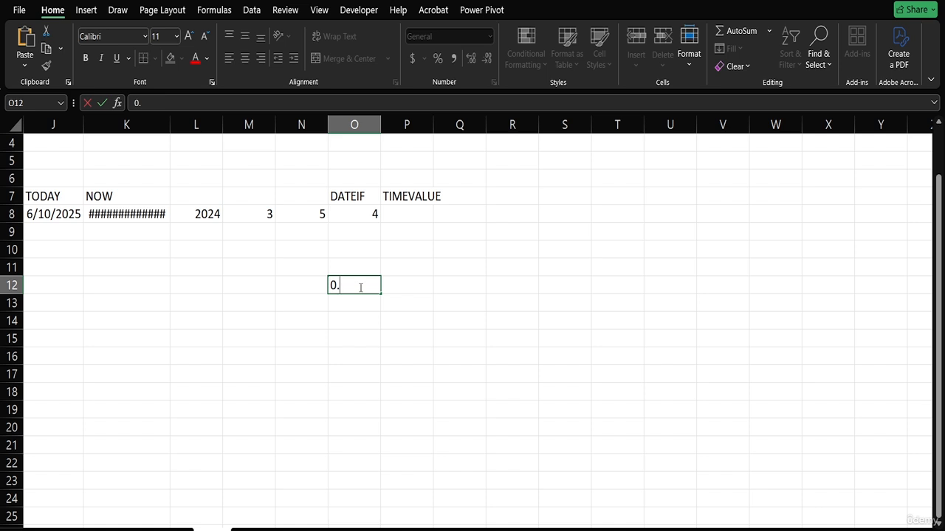
{"action": "type", "text": "354"}
{"action": "key", "text": "Return"}
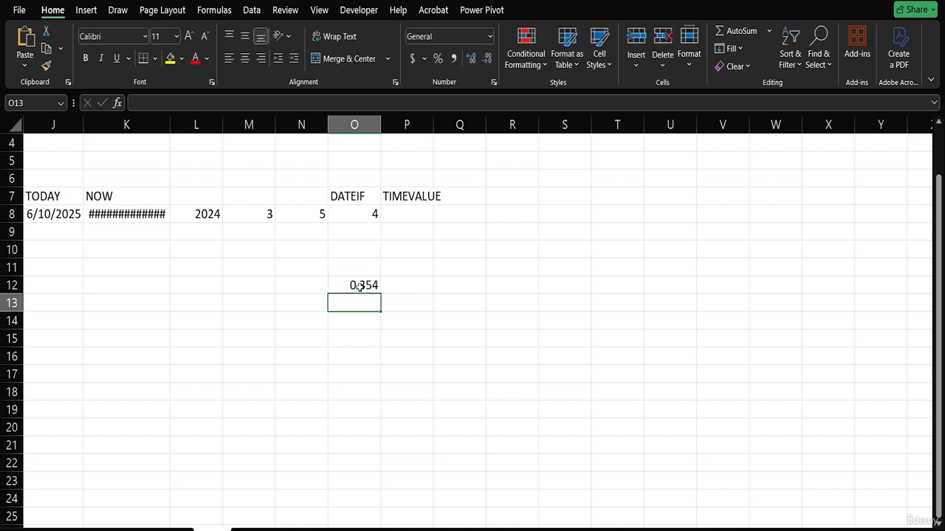
Enter the formula =TIMEVALUE(O12) in P8, under the TIMEVALUE label
{"action": "left_click", "coordinate": [398, 220]}
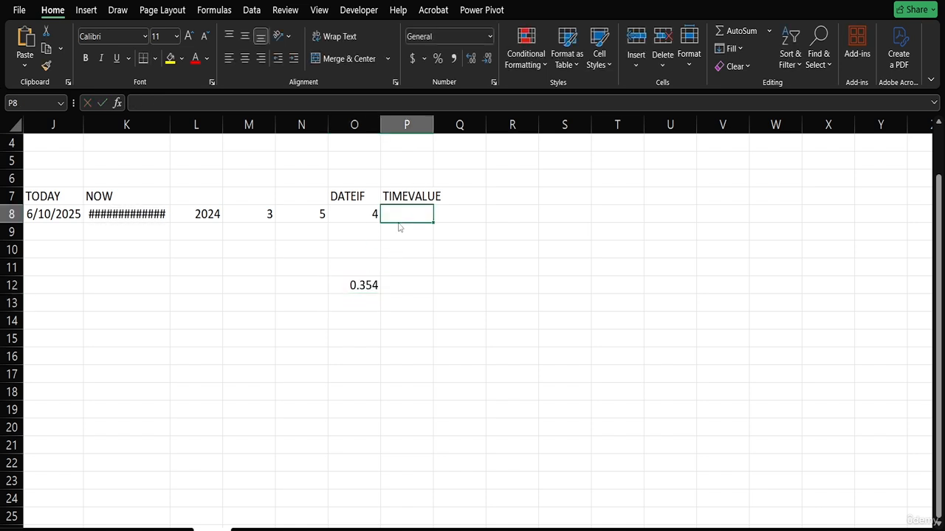
{"action": "double_click", "coordinate": [394, 213]}
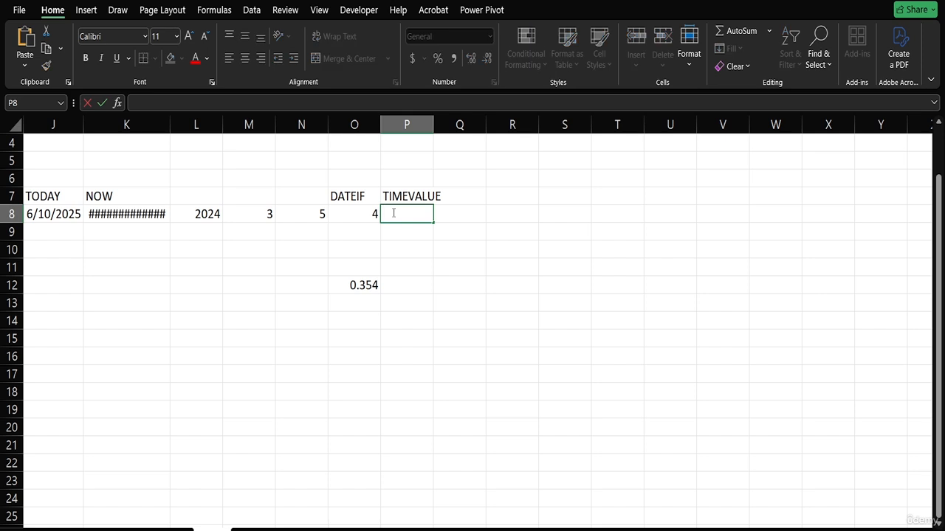
{"action": "type", "text": "=TIM"}
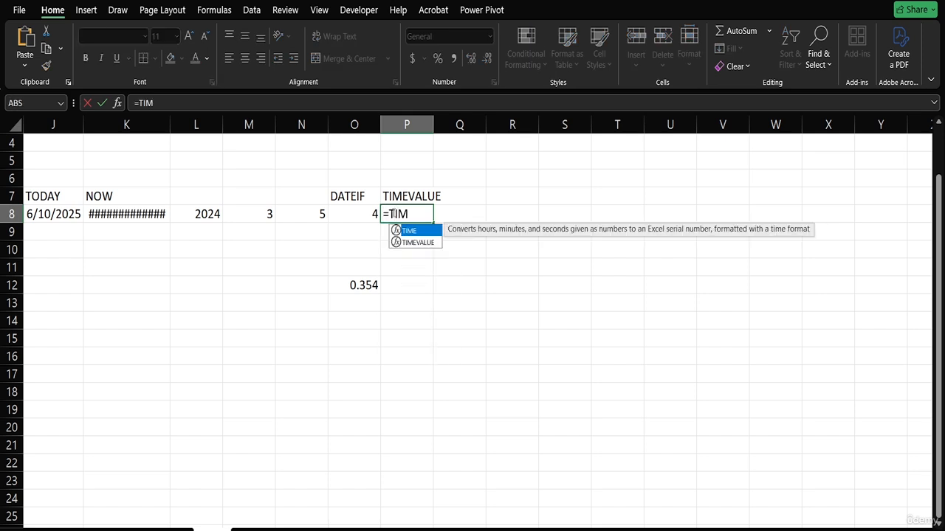
{"action": "type", "text": "EV"}
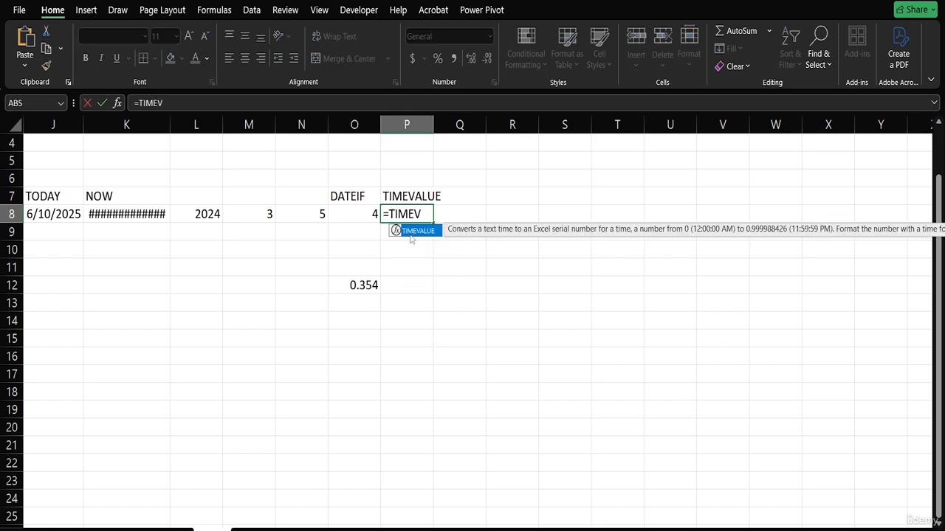
{"action": "double_click", "coordinate": [413, 231]}
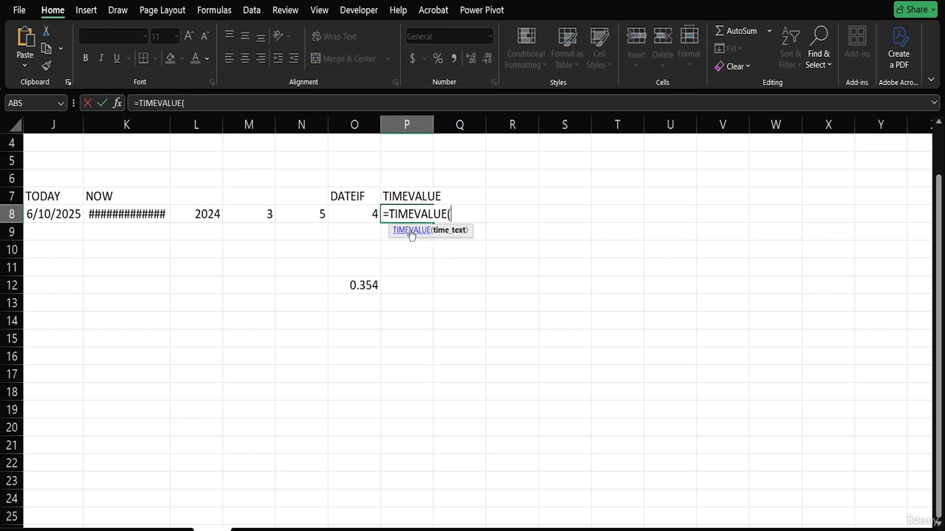
{"action": "left_click", "coordinate": [370, 286]}
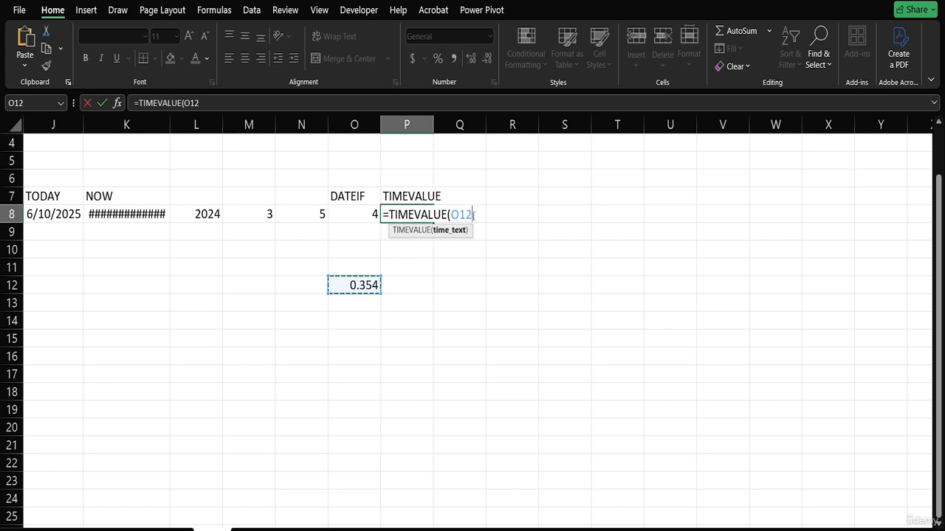
{"action": "type", "text": ")"}
{"action": "key", "text": "Return"}
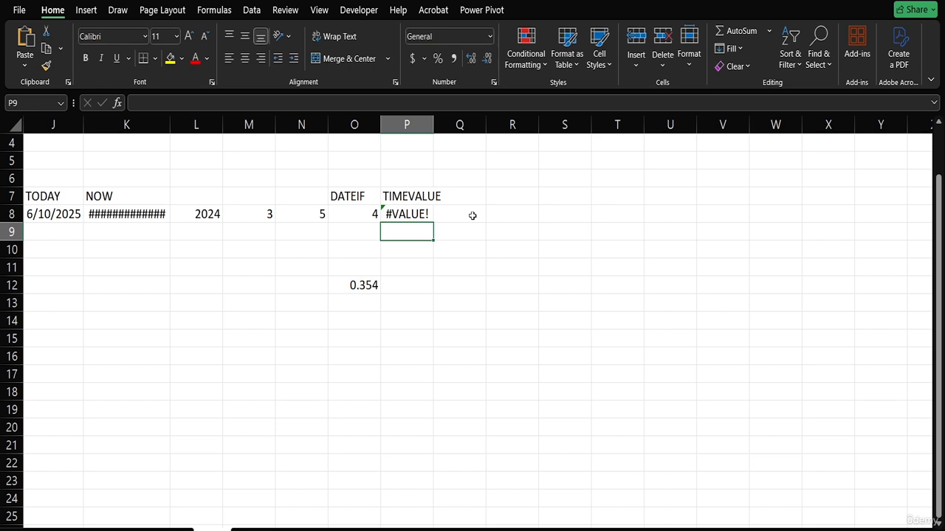
Delete the decimal value from helper cell O12
{"action": "left_click", "coordinate": [355, 286]}
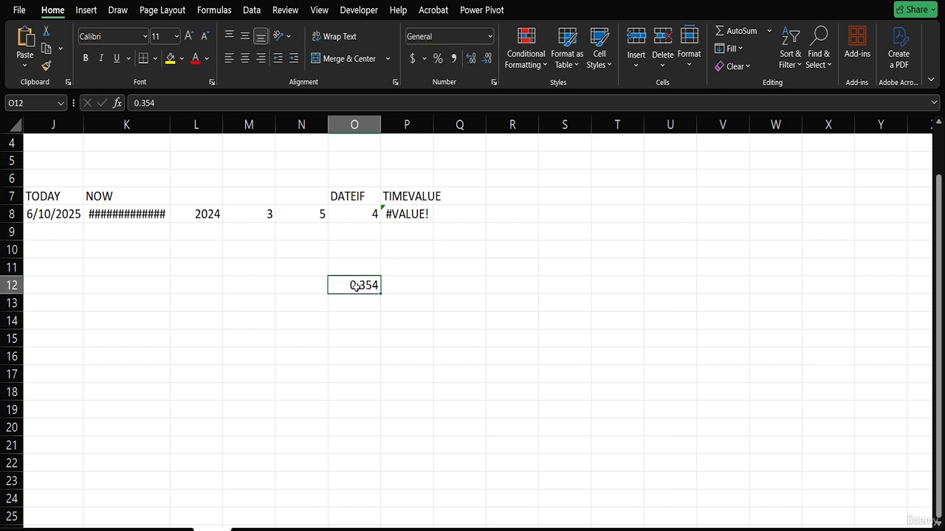
{"action": "double_click", "coordinate": [355, 285]}
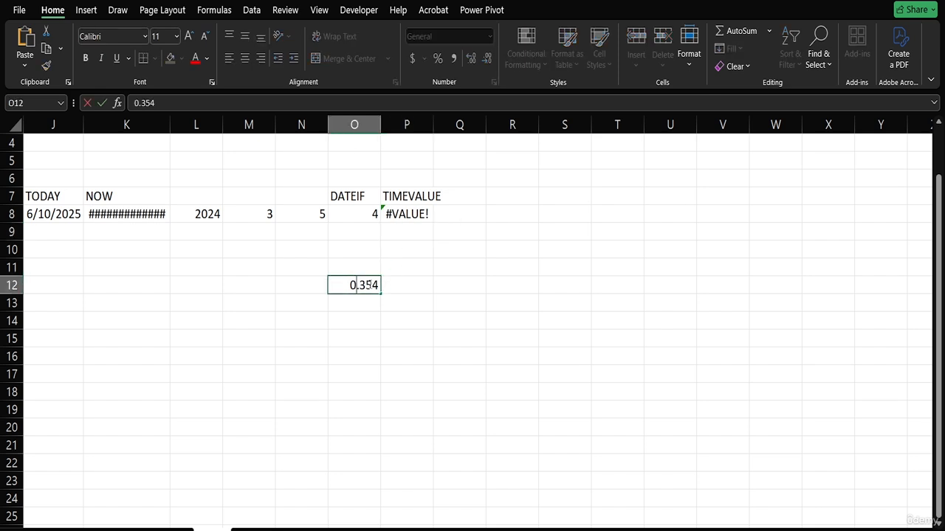
{"action": "double_click", "coordinate": [380, 285]}
{"action": "key", "text": "Delete"}
Replace the cell reference in the P8 formula with the number, making it =TIMEVALUE(0.354)
{"action": "left_click", "coordinate": [399, 214]}
{"action": "double_click", "coordinate": [398, 214]}
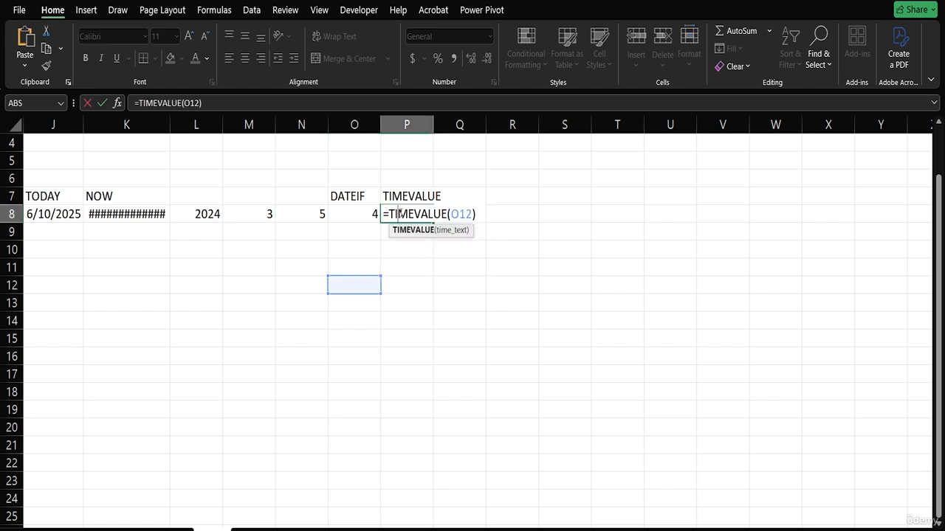
{"action": "left_click", "coordinate": [478, 215]}
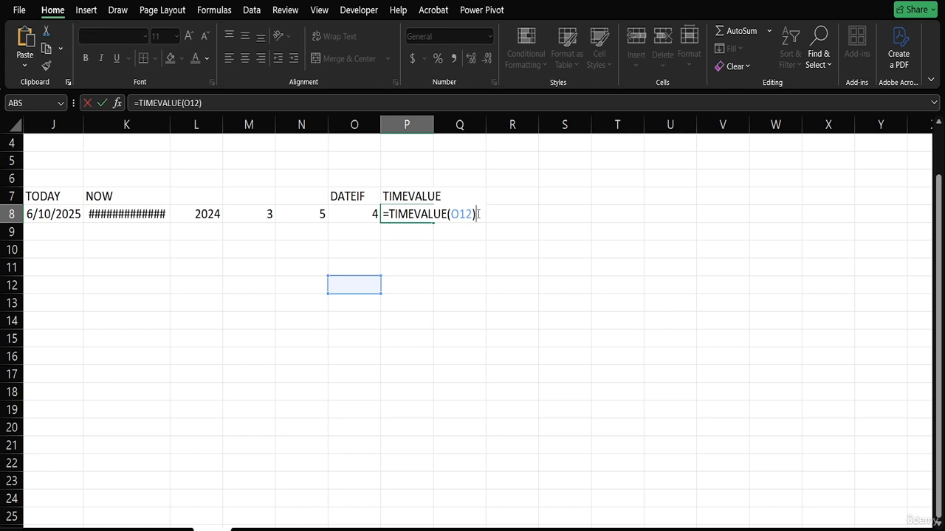
{"action": "key", "text": "BackSpace"}
{"action": "key", "text": "BackSpace"}
{"action": "key", "text": "BackSpace"}
{"action": "key", "text": "BackSpace"}
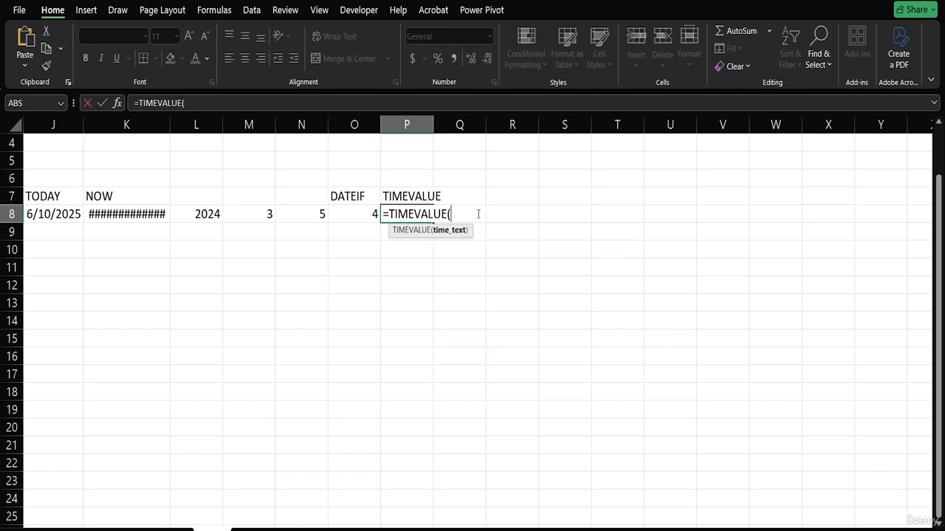
{"action": "type", "text": "0.354)"}
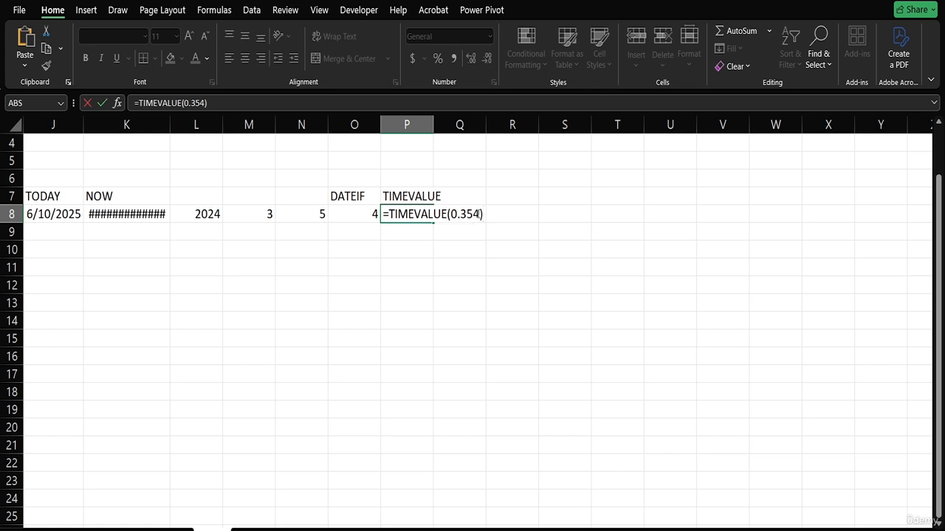
{"action": "key", "text": "Return"}
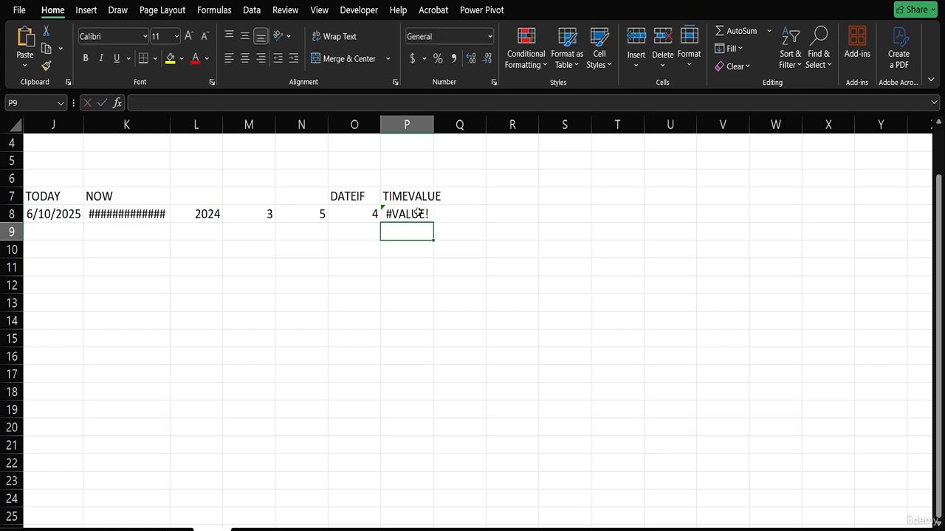
Fit the width of column K to the NOW date and time
{"action": "double_click", "coordinate": [170, 124]}
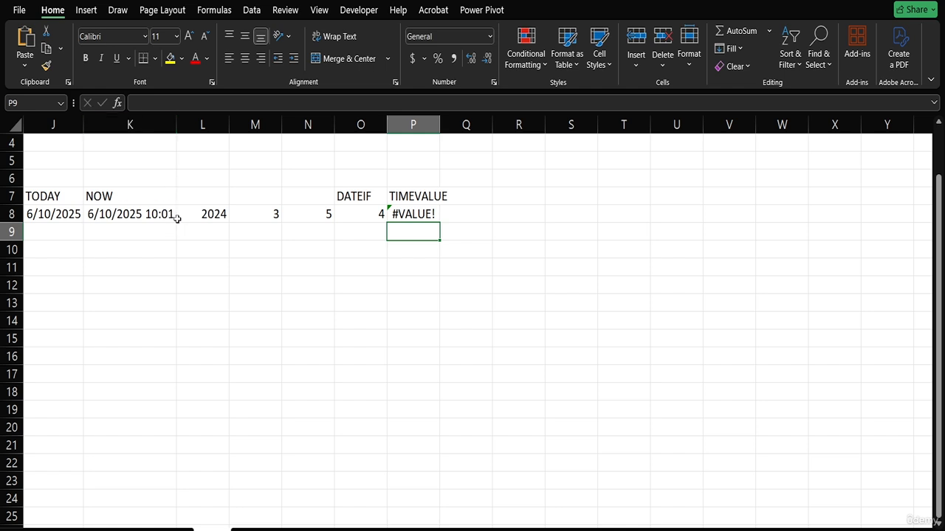
Clear the TIMEVALUE formula from cell P8
{"action": "left_click", "coordinate": [443, 214]}
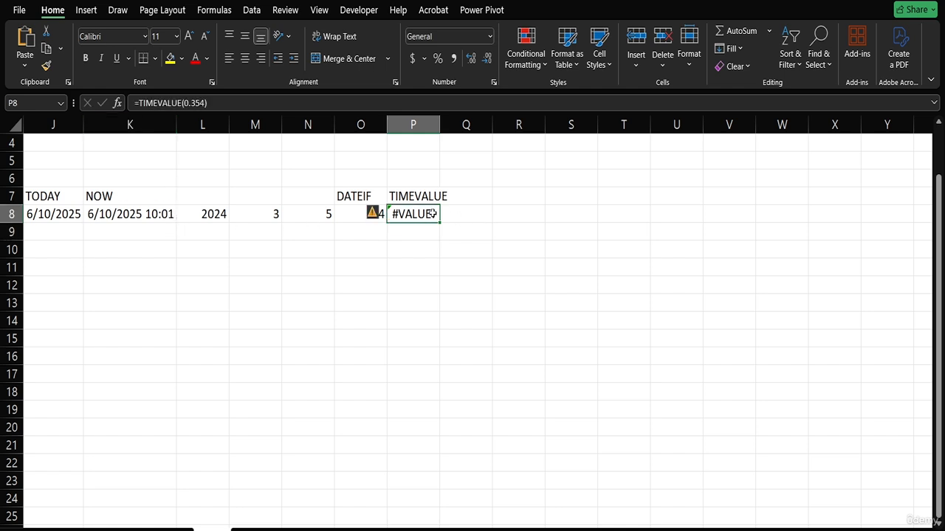
{"action": "double_click", "coordinate": [433, 214]}
{"action": "left_click", "coordinate": [493, 216]}
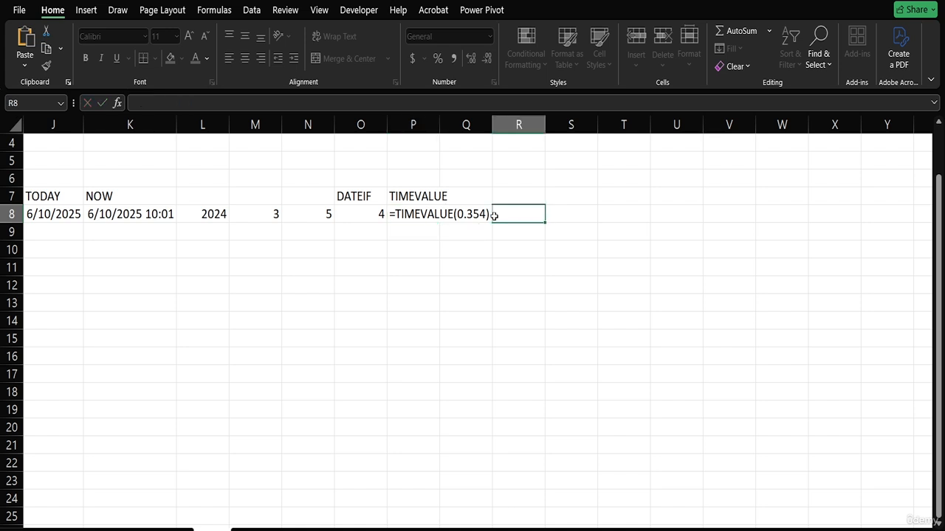
{"action": "left_click", "coordinate": [418, 214]}
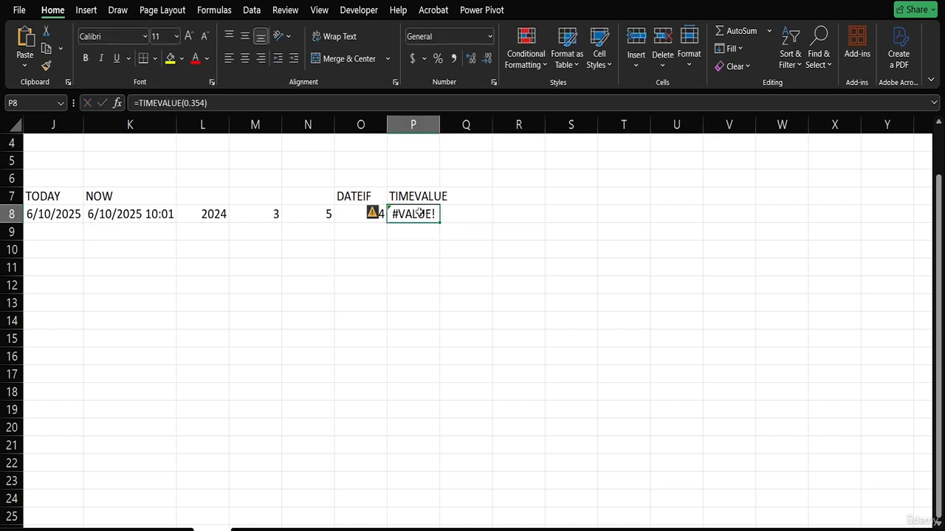
{"action": "double_click", "coordinate": [419, 213]}
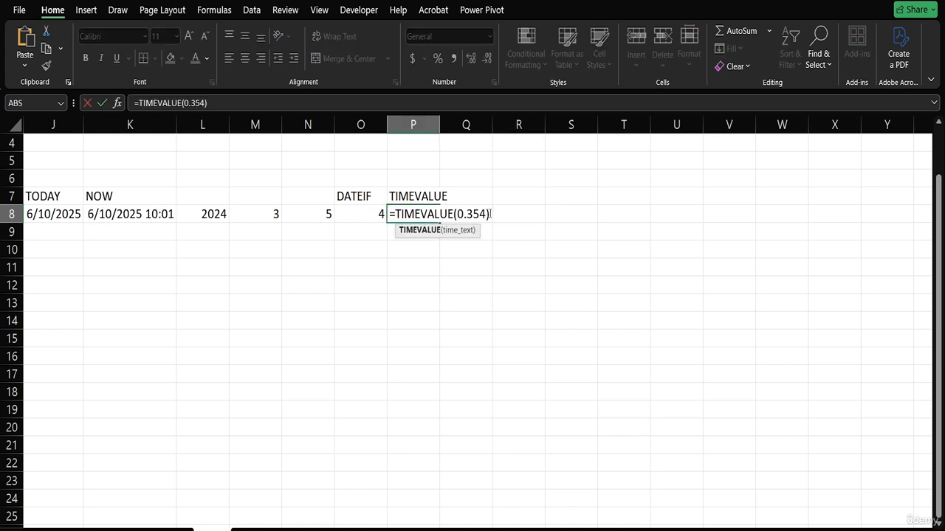
{"action": "left_click_drag", "start_coordinate": [490, 214], "coordinate": [366, 214]}
{"action": "key", "text": "BackSpace"}
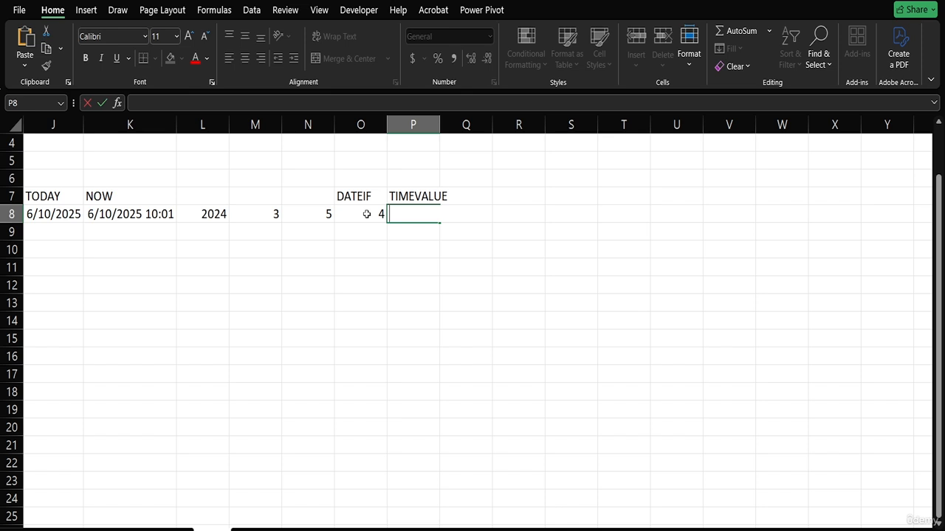
Delete the TIMEVALUE label from P7 and return to the task table
{"action": "left_click", "coordinate": [417, 196]}
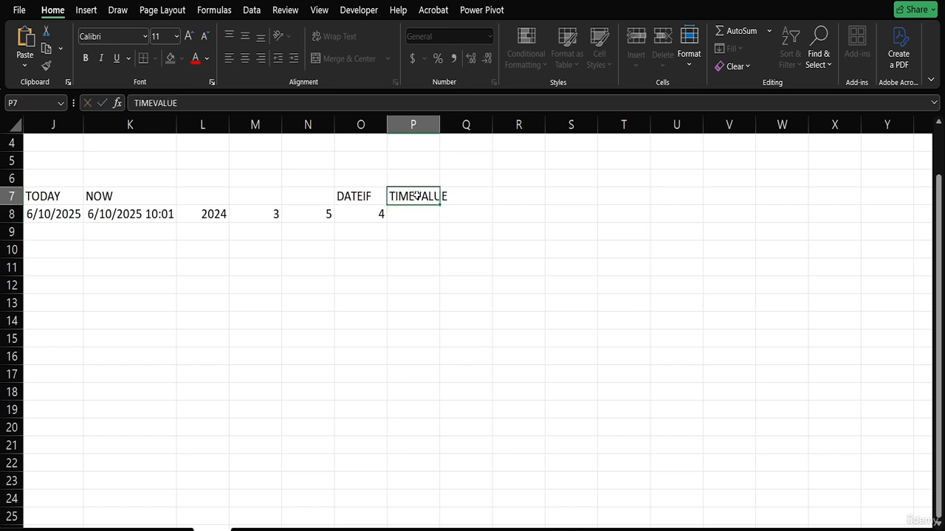
{"action": "key", "text": "BackSpace"}
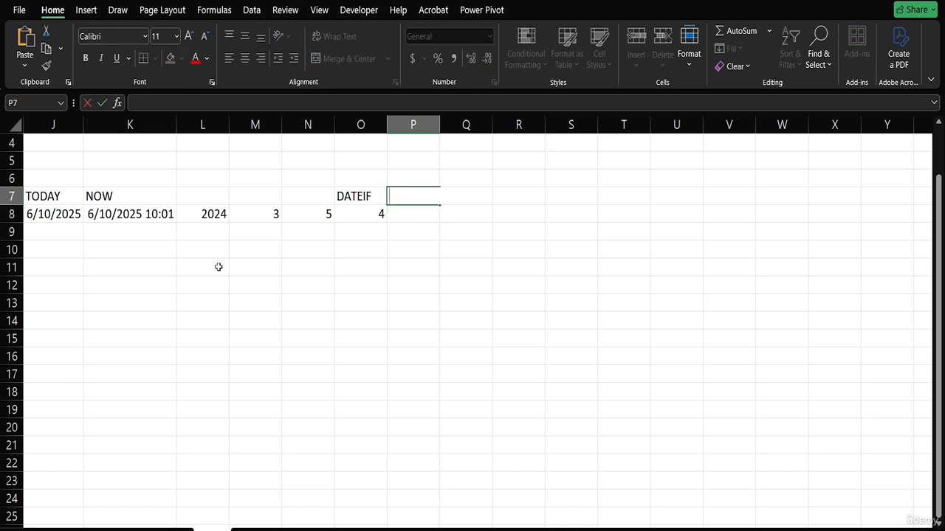
{"action": "scroll", "coordinate": [218, 266], "scroll_direction": "left", "scroll_amount": 5}
{"action": "scroll", "coordinate": [218, 266], "scroll_direction": "right", "scroll_amount": 4}
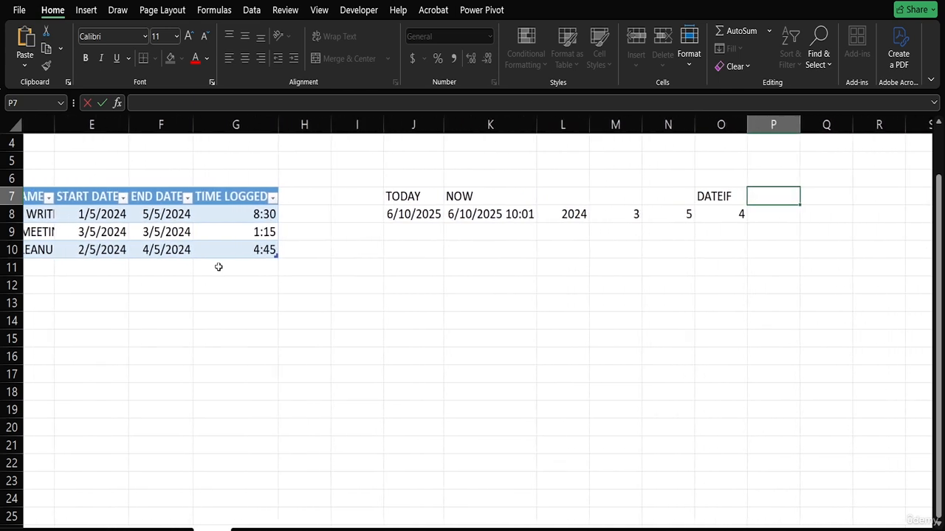
{"action": "scroll", "coordinate": [219, 267], "scroll_direction": "left", "scroll_amount": 1}
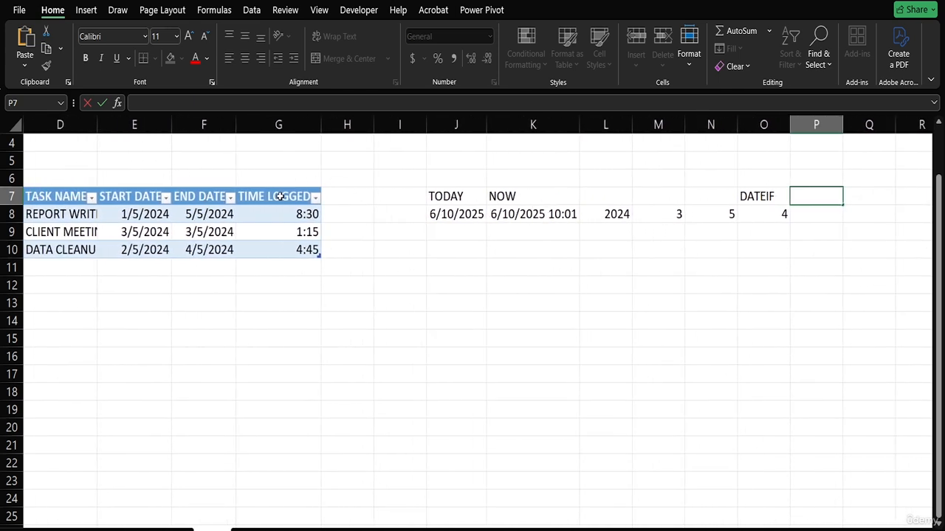
{"action": "left_click", "coordinate": [331, 325]}
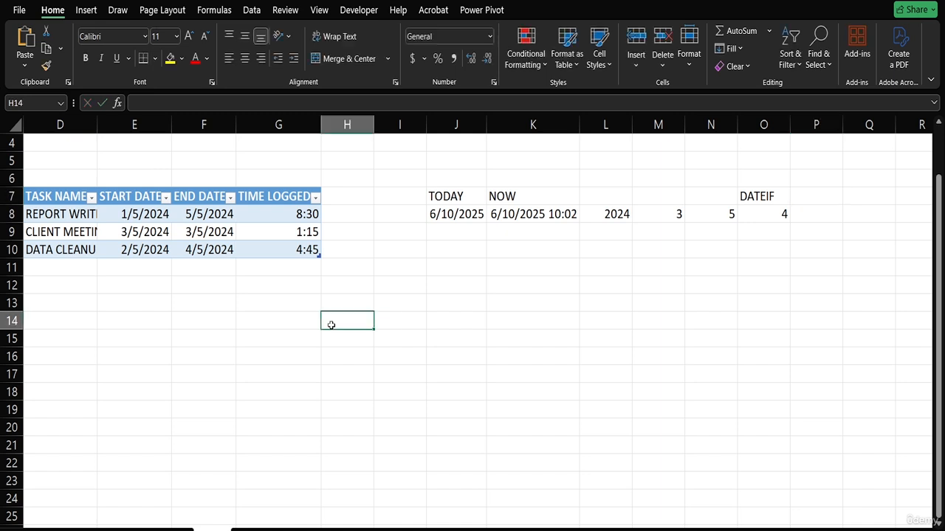